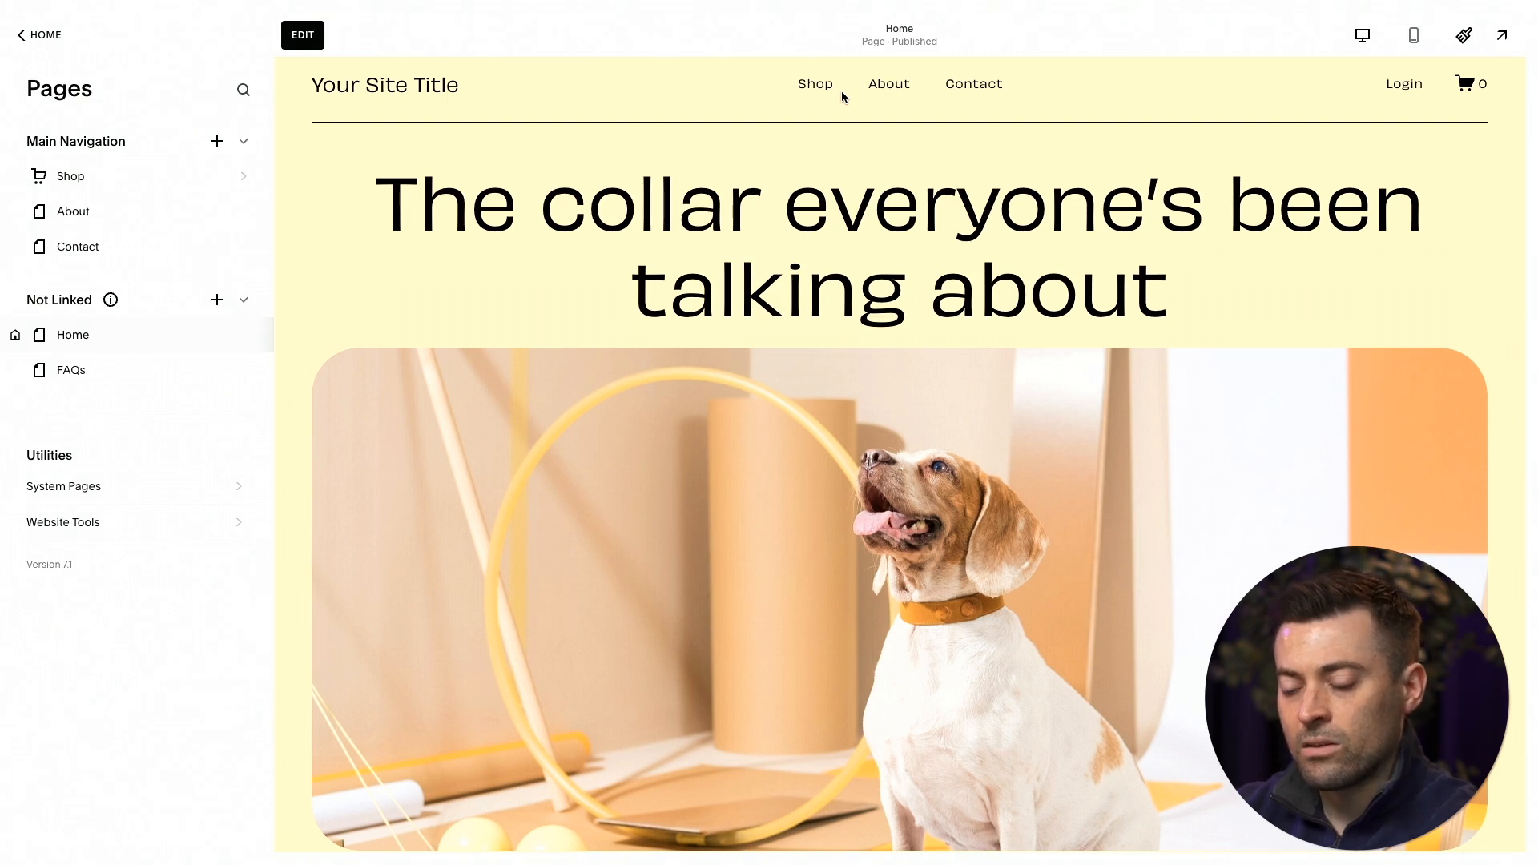
# Add a dropdown named "Company" to the Main Navigation section.
pyautogui.click(218, 142)
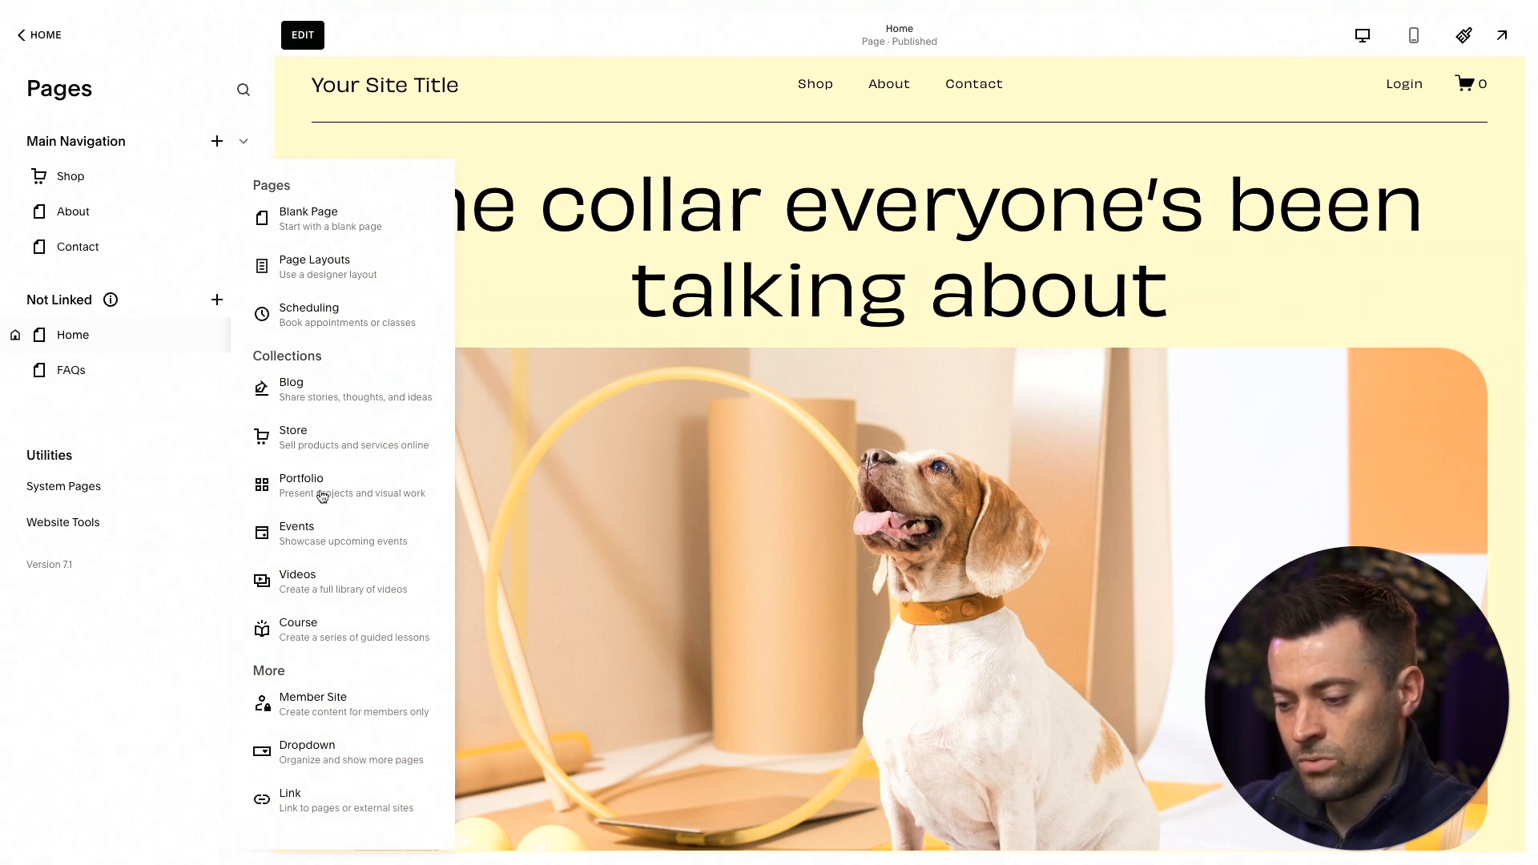
pyautogui.click(339, 737)
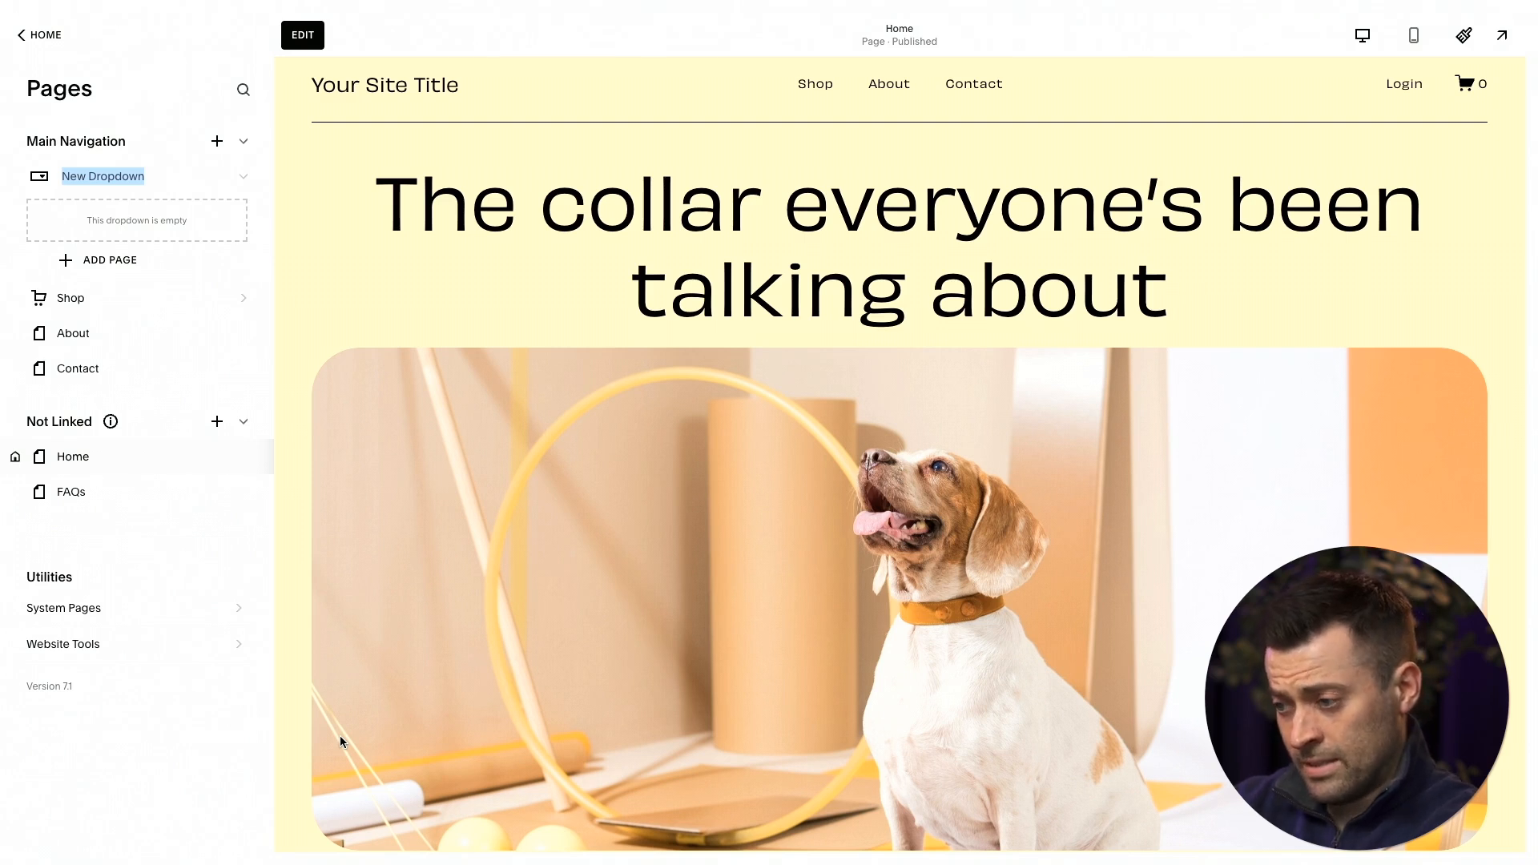
pyautogui.write('Company')
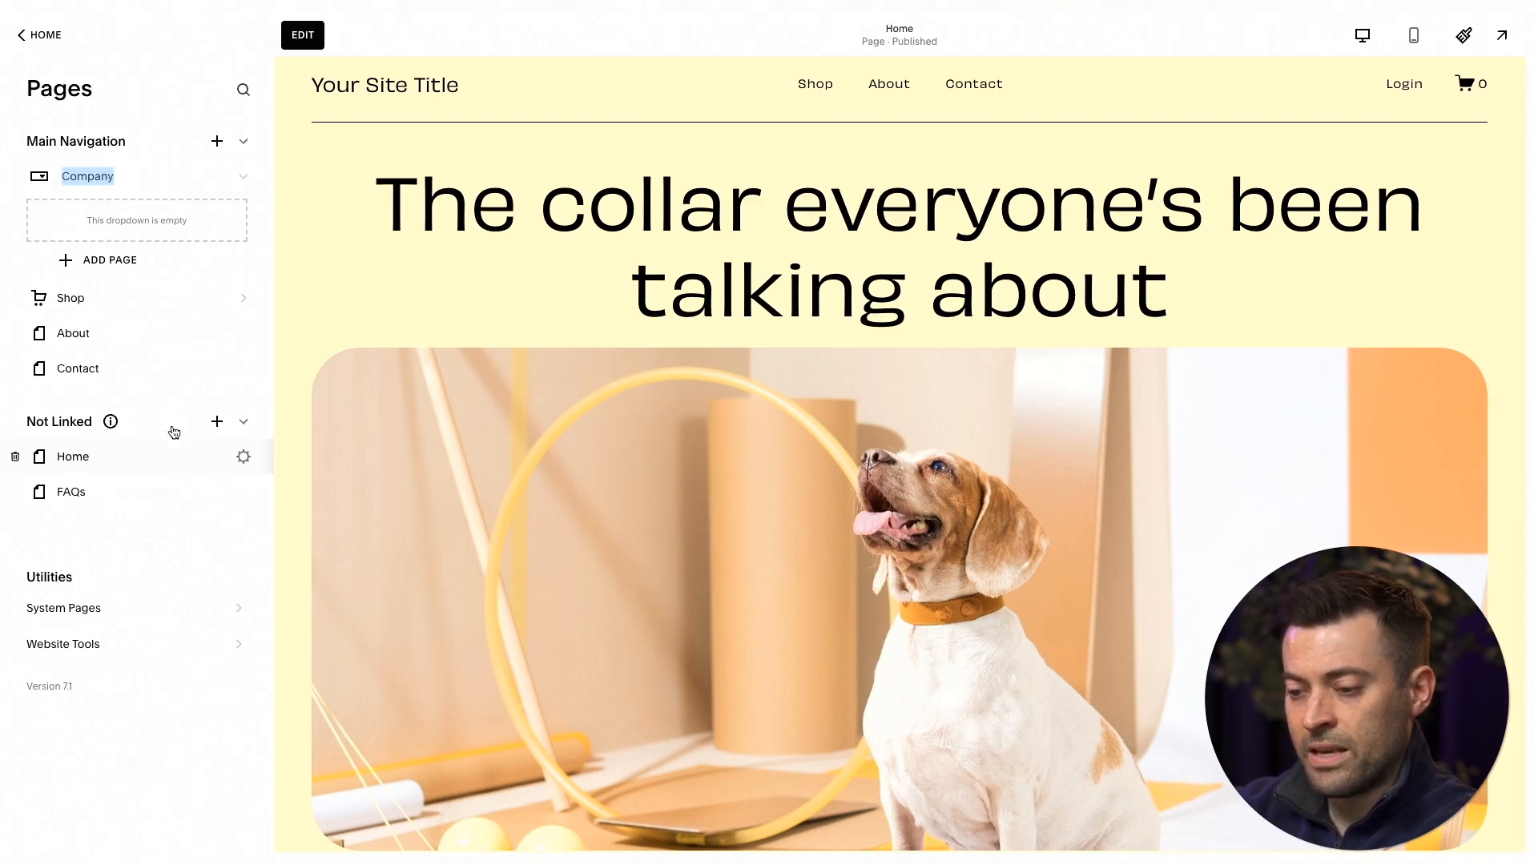
pyautogui.press('Return')
# Move the About page and the unlinked FAQs page into the Company dropdown, placing FAQs below About.
pyautogui.click(102, 329)
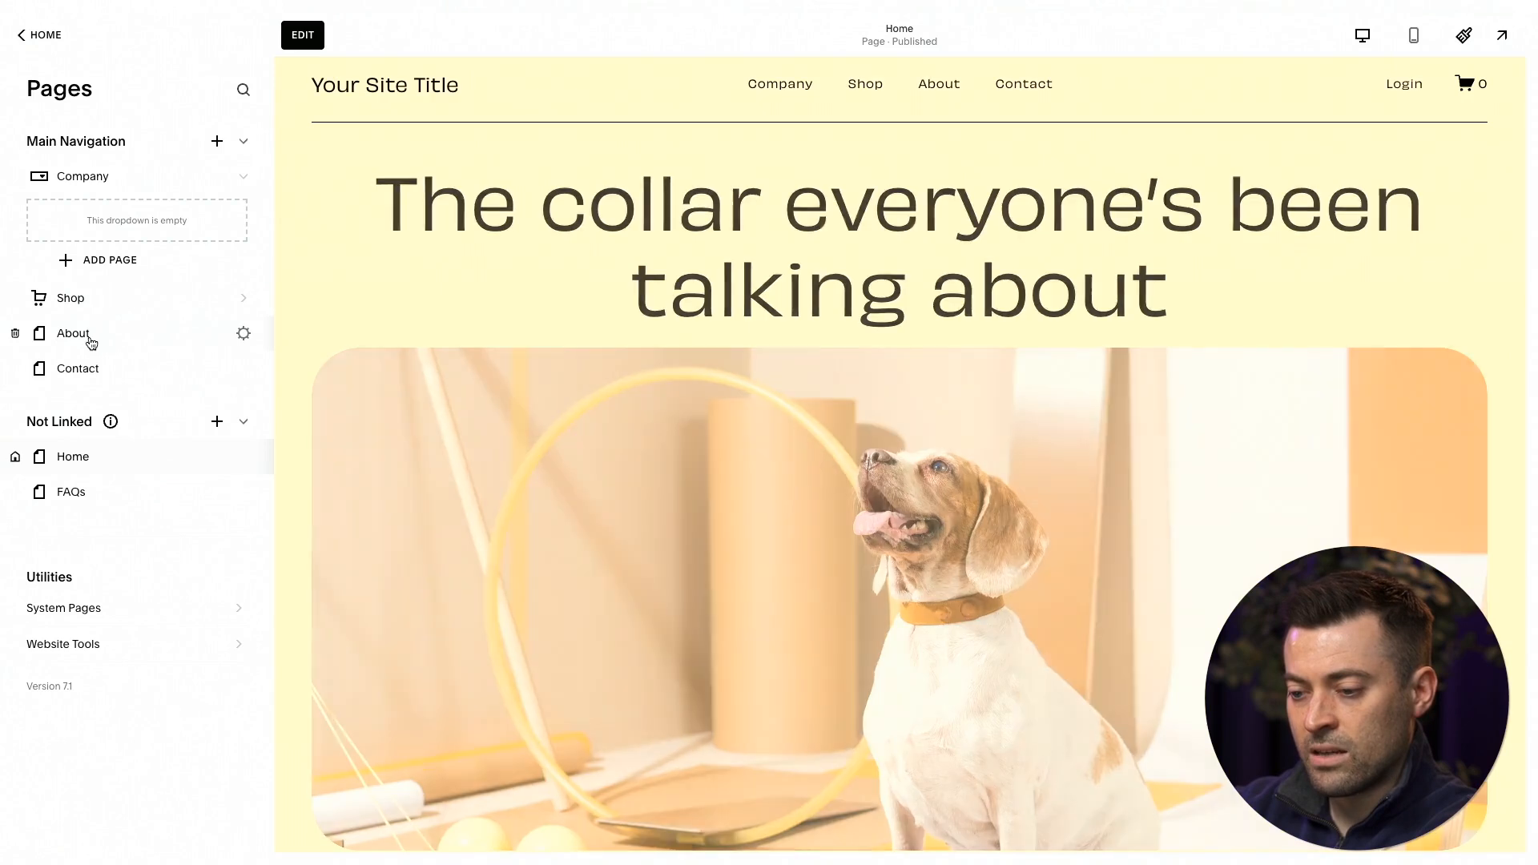
pyautogui.moveTo(102, 331); pyautogui.dragTo(95, 215)
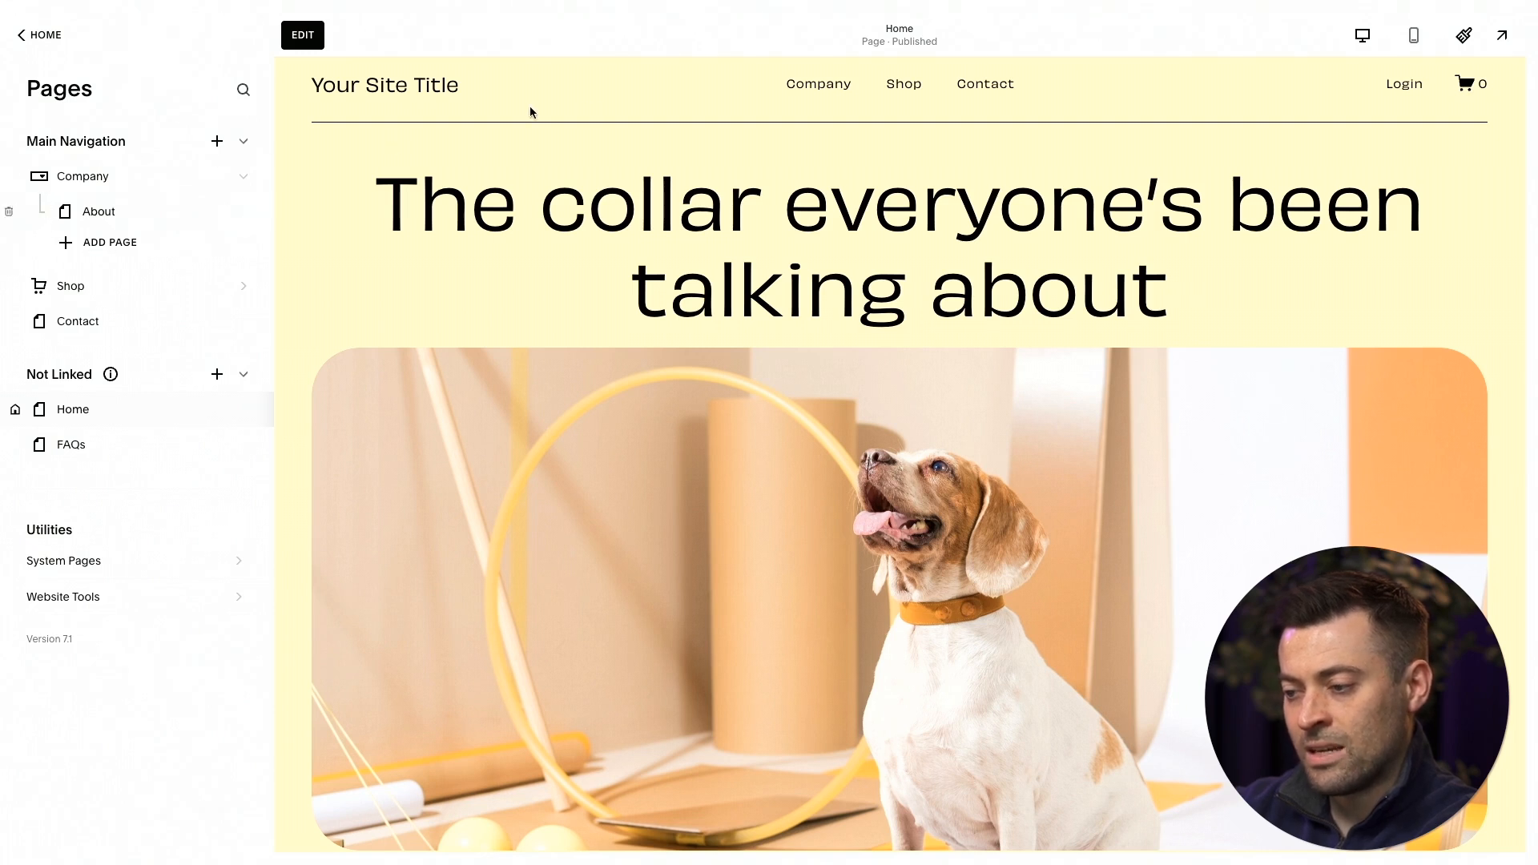
pyautogui.moveTo(805, 90)
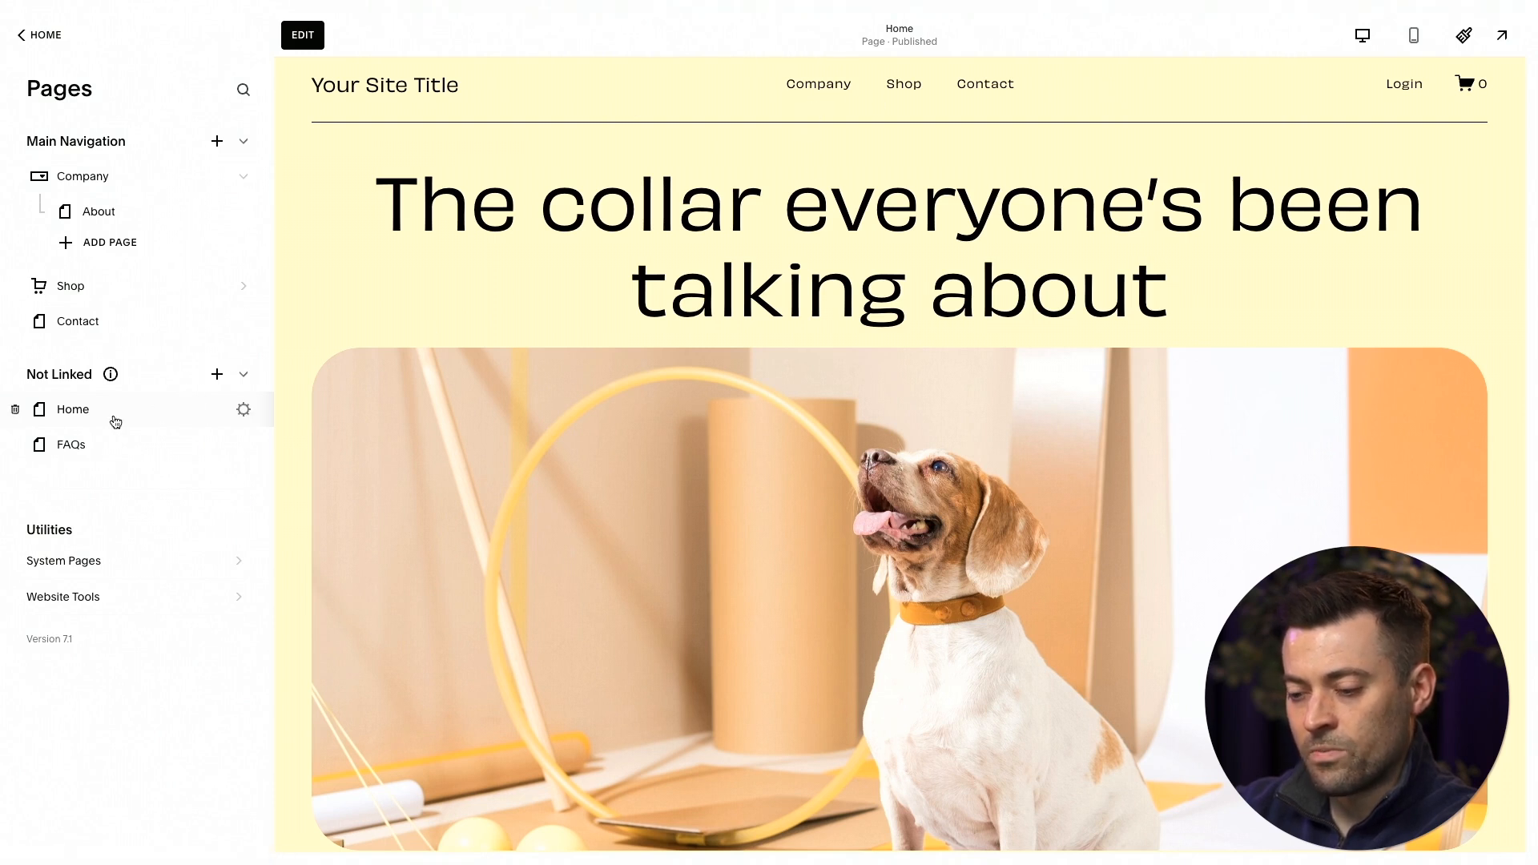
pyautogui.moveTo(100, 450); pyautogui.dragTo(104, 248)
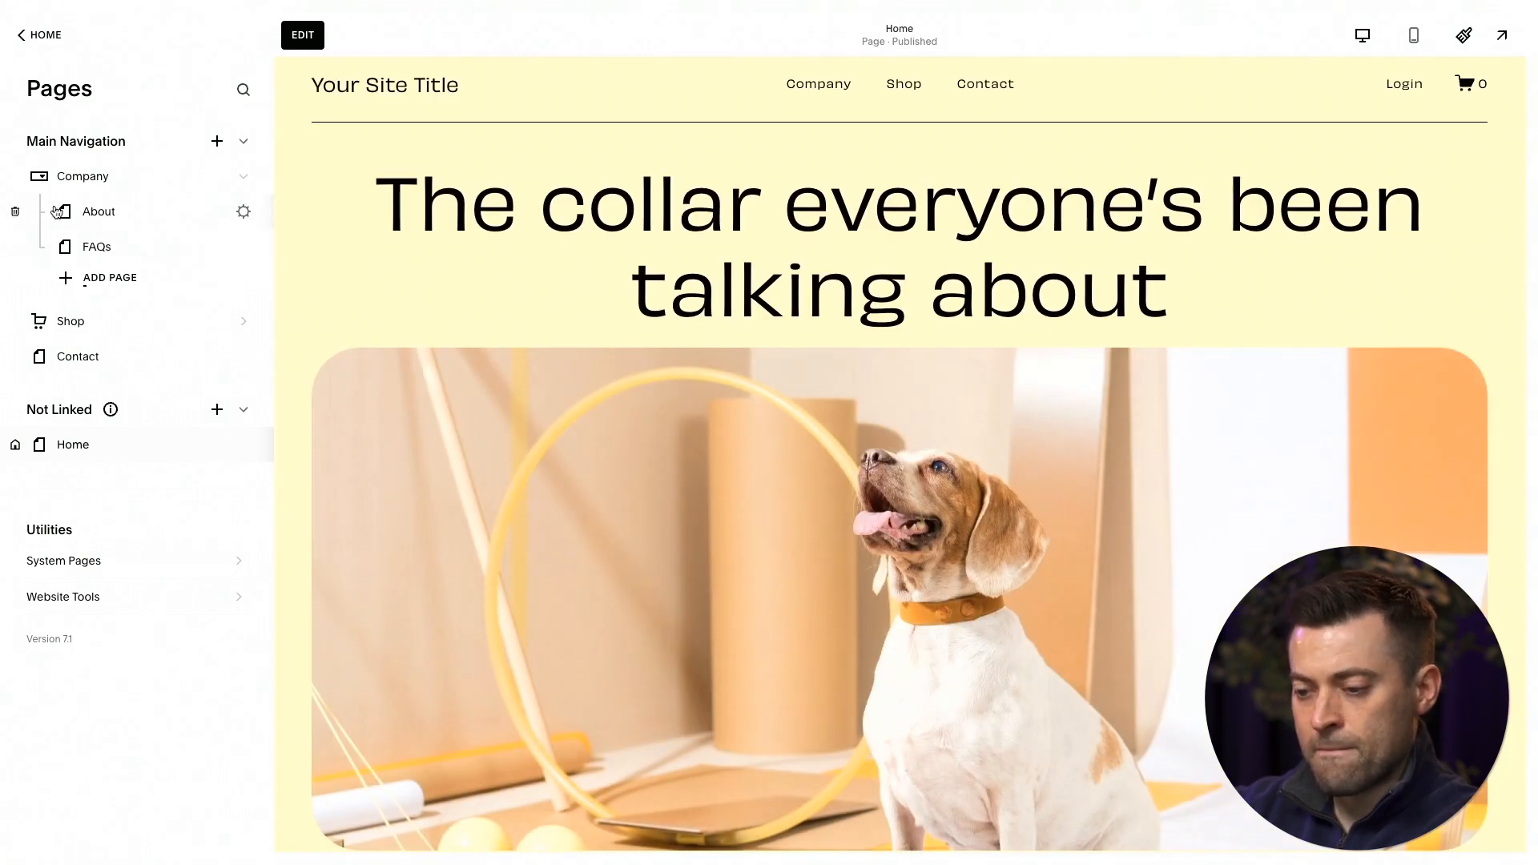
# Collapse and expand the Company dropdown's page list, and check the navigation in the full site preview.
pyautogui.click(244, 179)
pyautogui.click(248, 181)
pyautogui.click(247, 181)
pyautogui.click(248, 181)
pyautogui.click(248, 181)
pyautogui.click(249, 183)
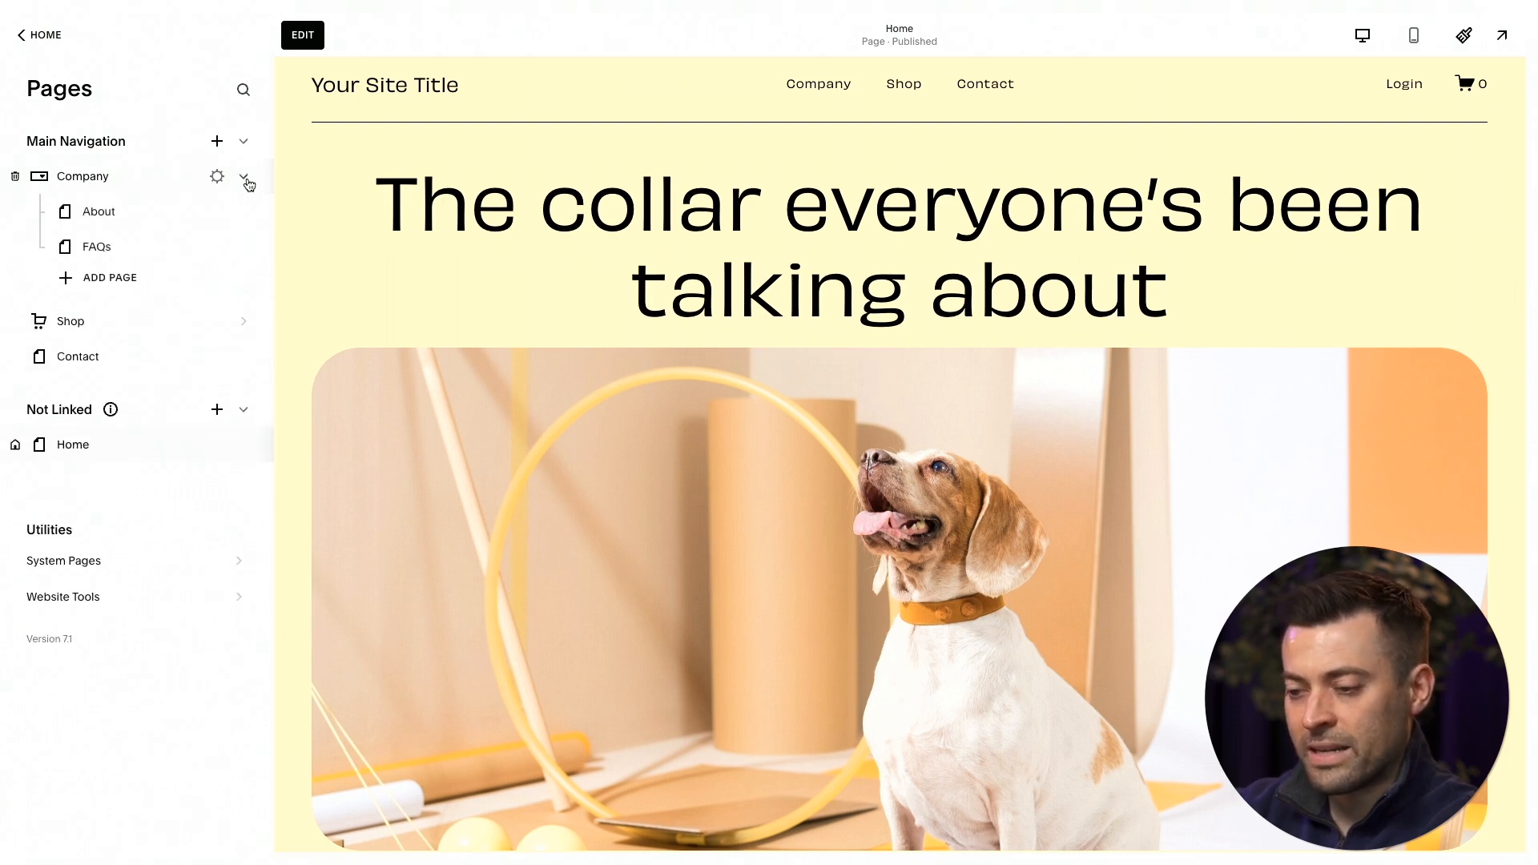
pyautogui.click(1503, 35)
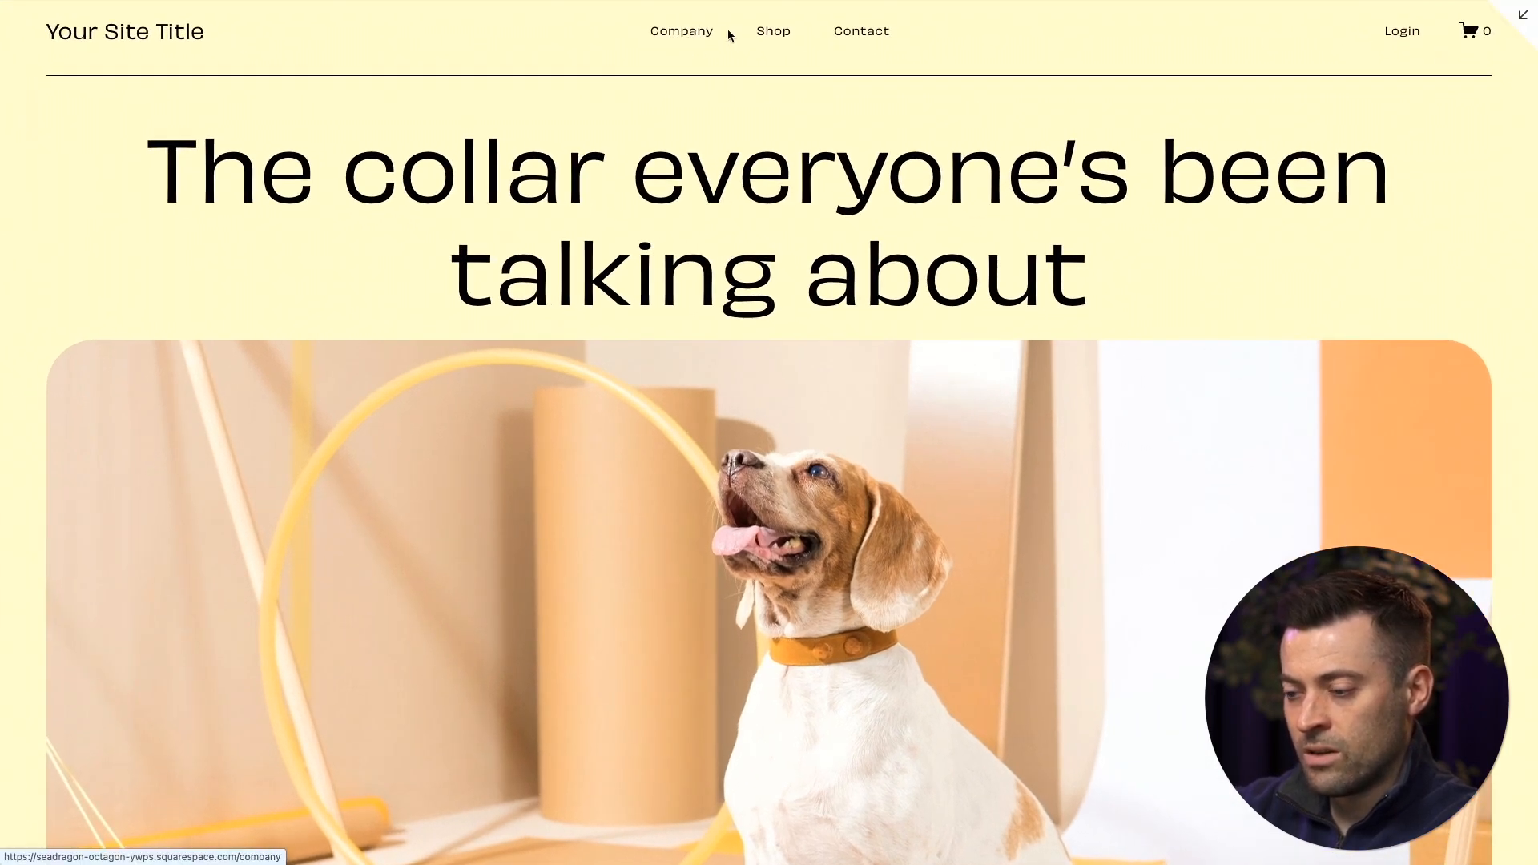
pyautogui.click(1524, 20)
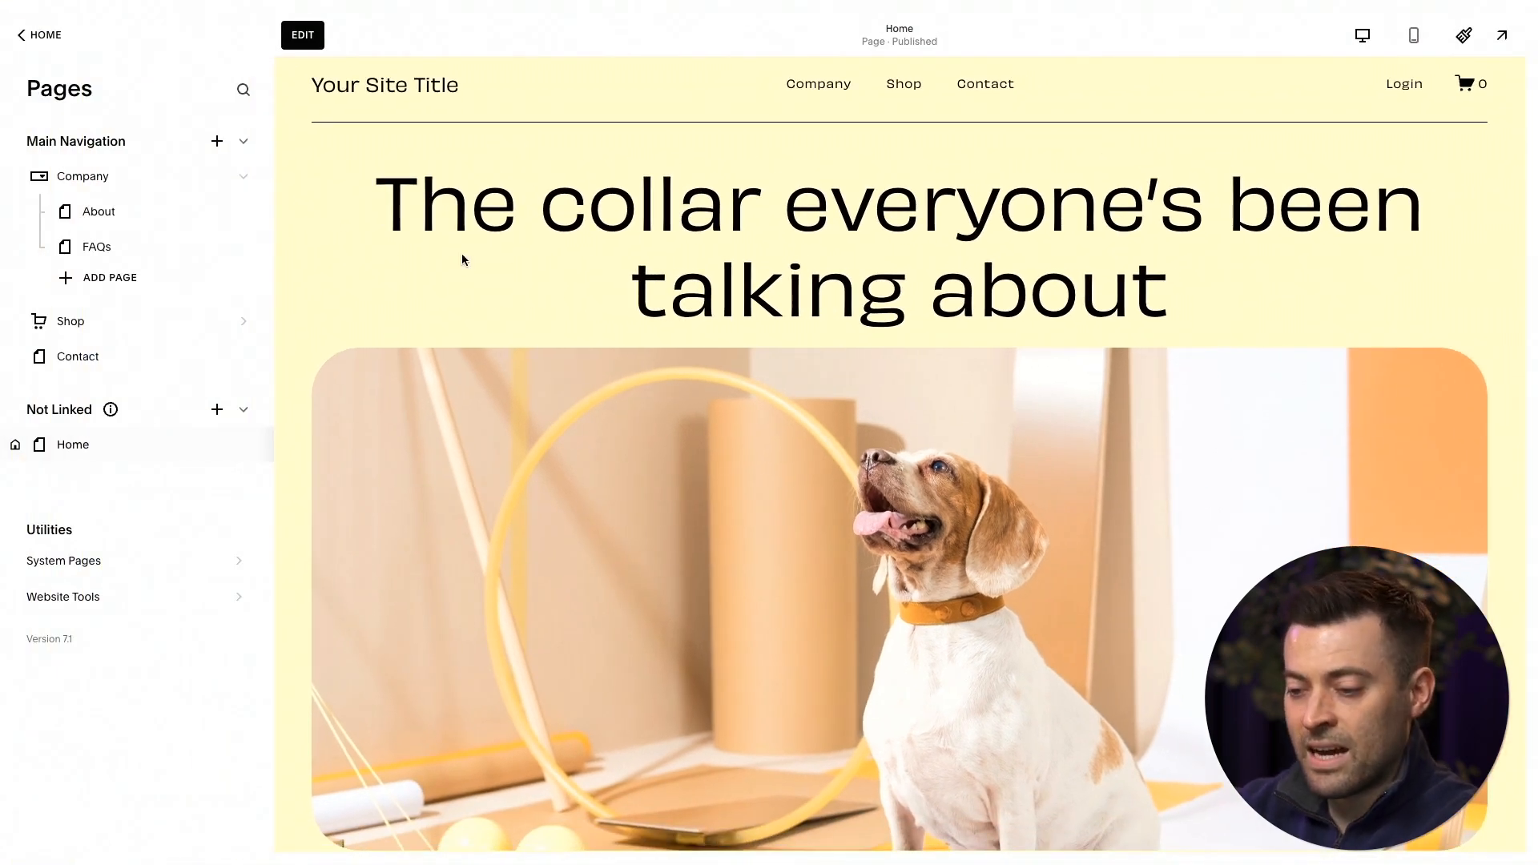
# Move the Company dropdown with its pages below Home in the Not Linked section and rename it "Legal Pages".
pyautogui.moveTo(213, 442)
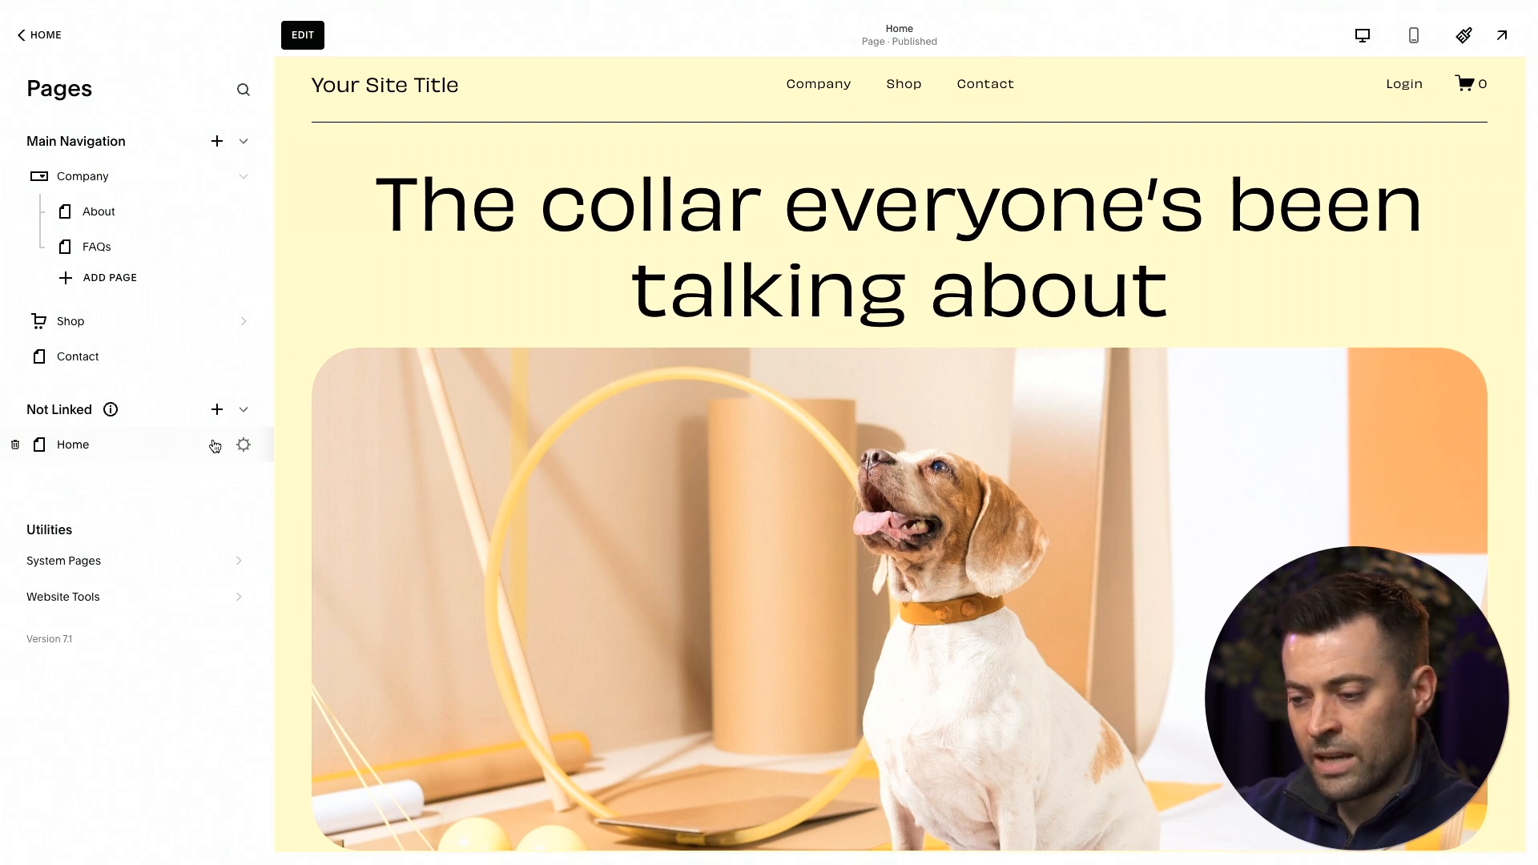
pyautogui.moveTo(127, 189); pyautogui.dragTo(127, 440)
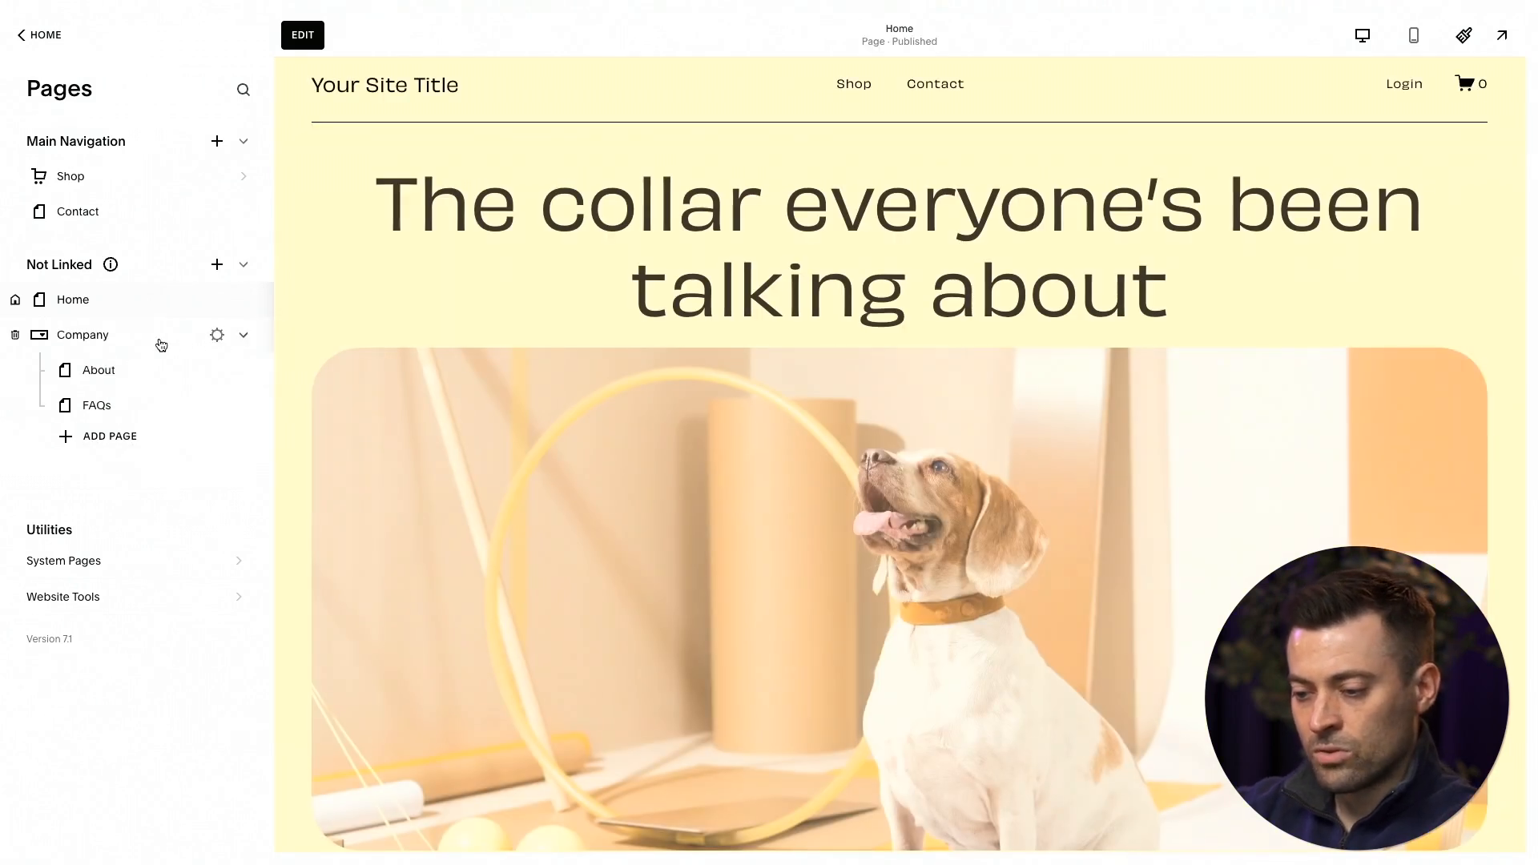
pyautogui.doubleClick(117, 334)
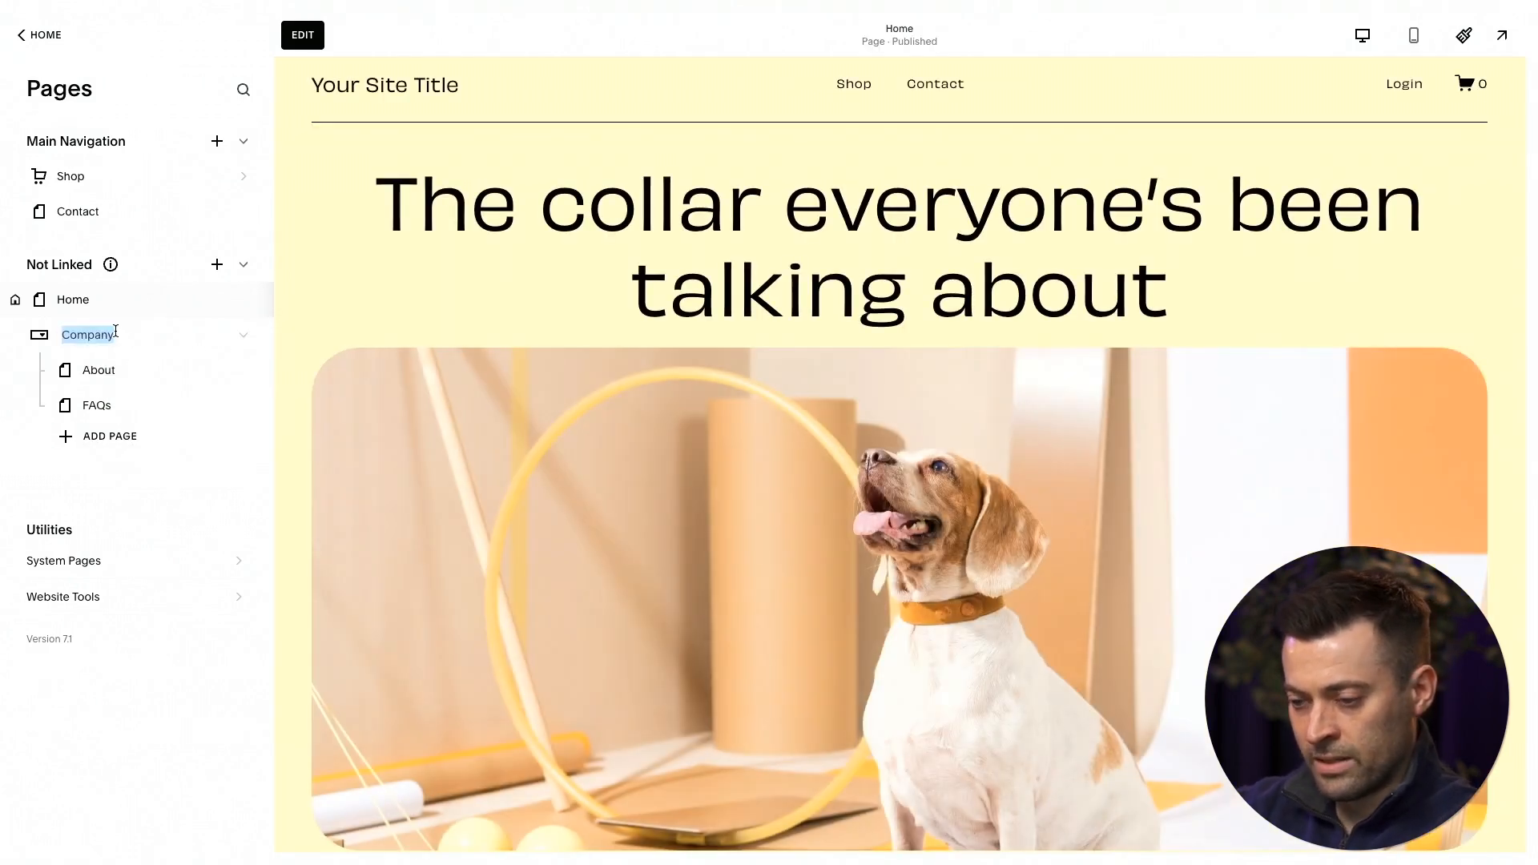
pyautogui.write('Legal Pages')
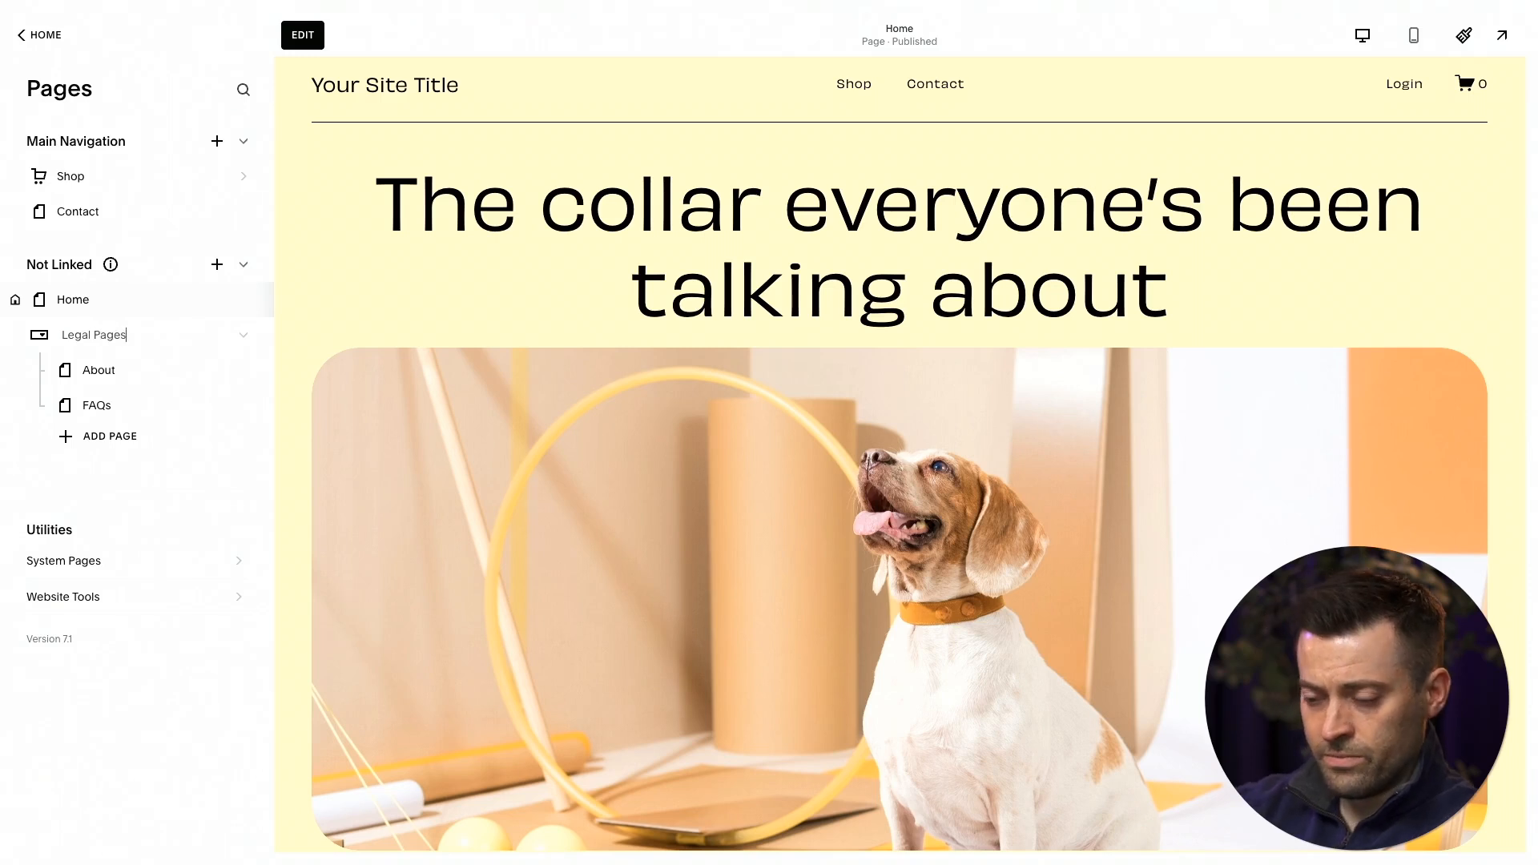
pyautogui.press('Return')
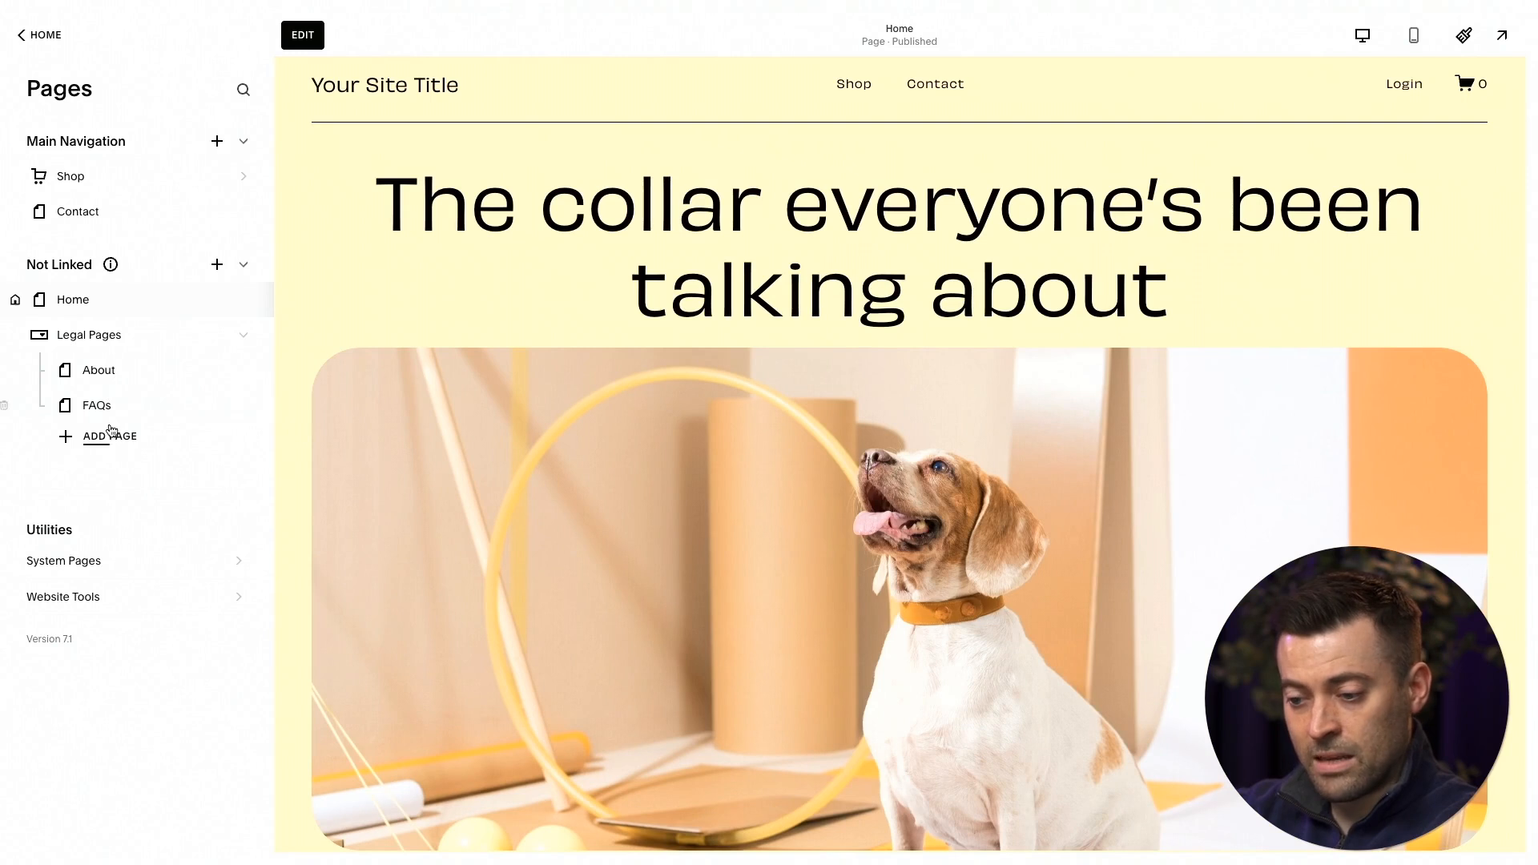
# Move the About and FAQs pages out of Legal Pages into Main Navigation, with FAQs directly below Shop and About beneath it.
pyautogui.moveTo(130, 375); pyautogui.dragTo(123, 212)
pyautogui.moveTo(113, 404); pyautogui.dragTo(105, 210)
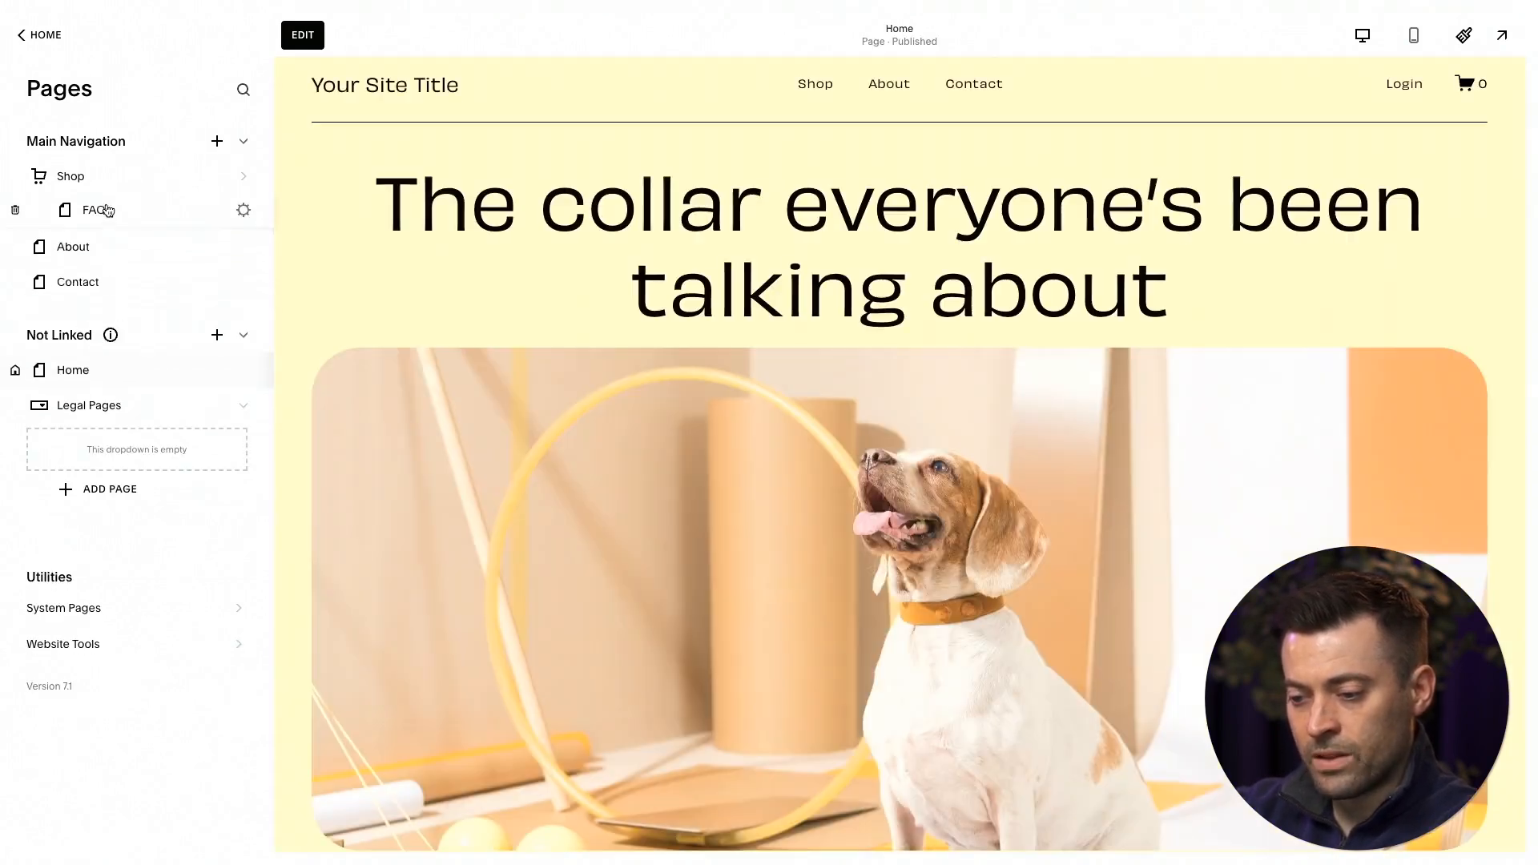
# Add a page to the Legal Pages dropdown using the first Privacy Policy layout.
pyautogui.click(96, 490)
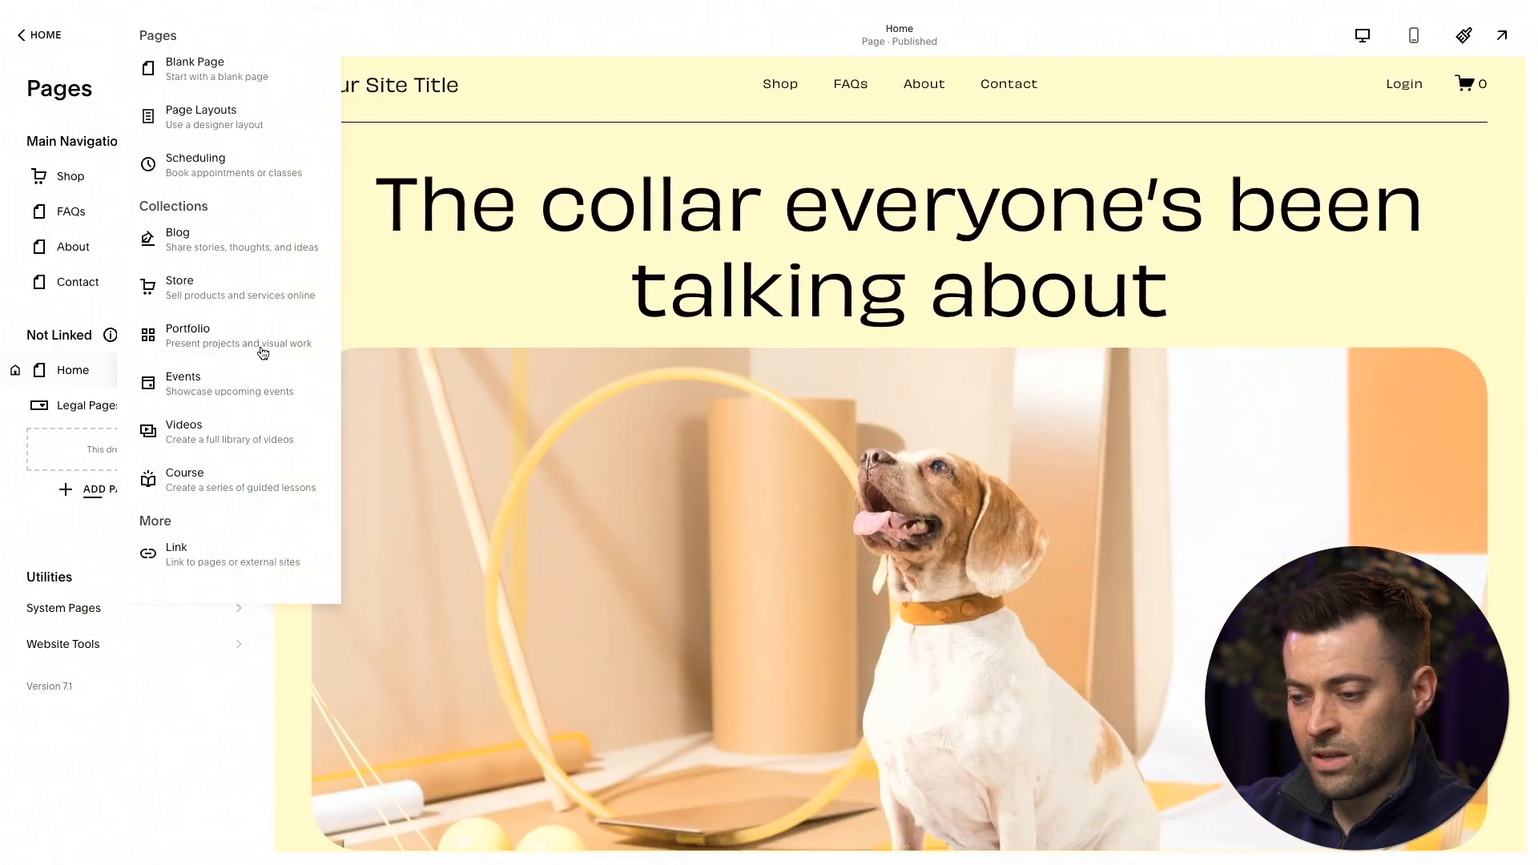
pyautogui.click(223, 112)
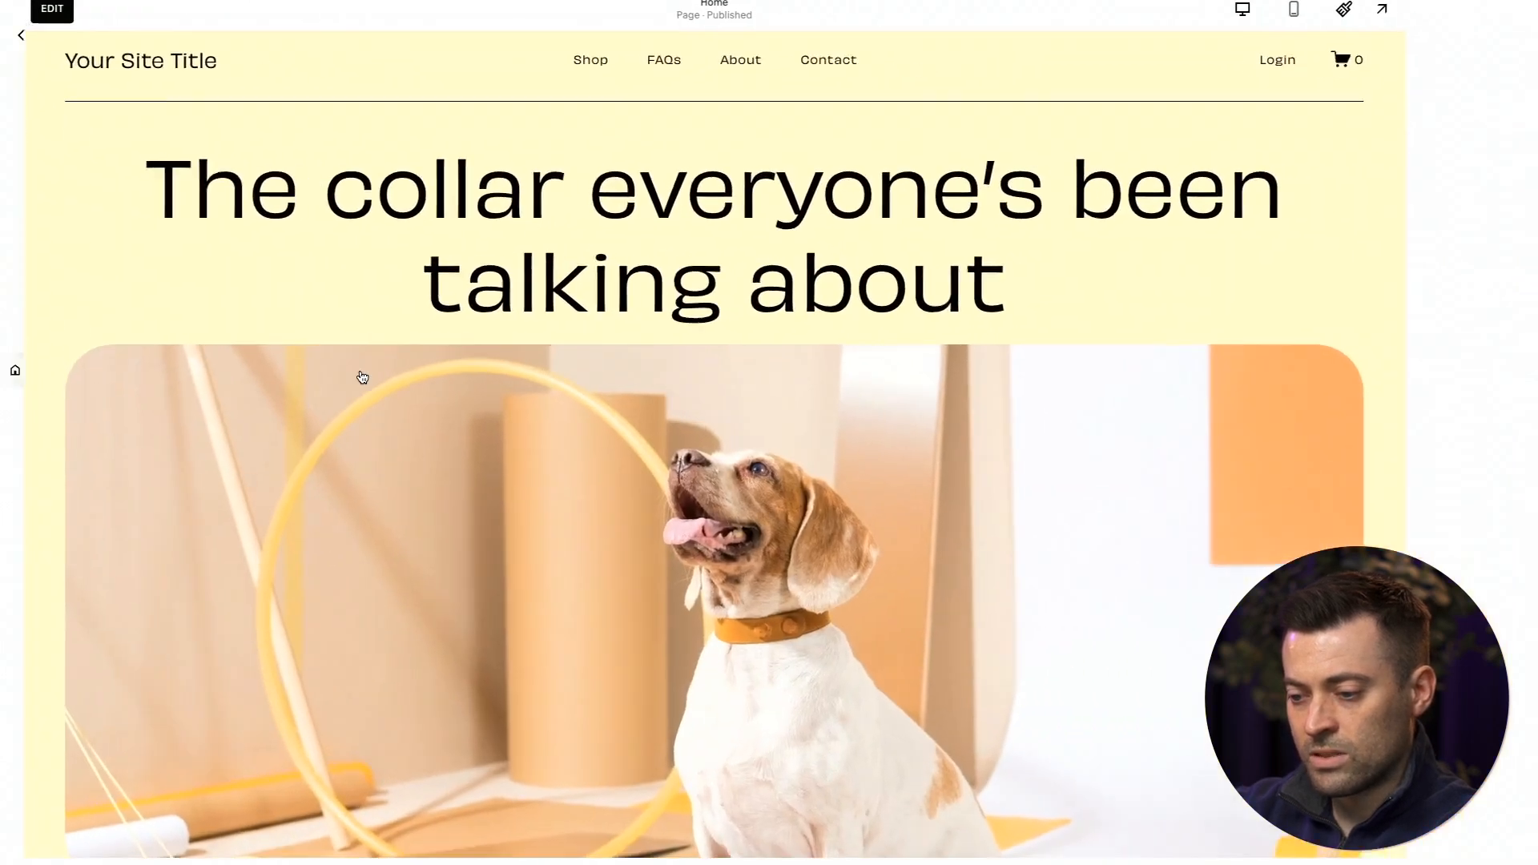
pyautogui.click(251, 627)
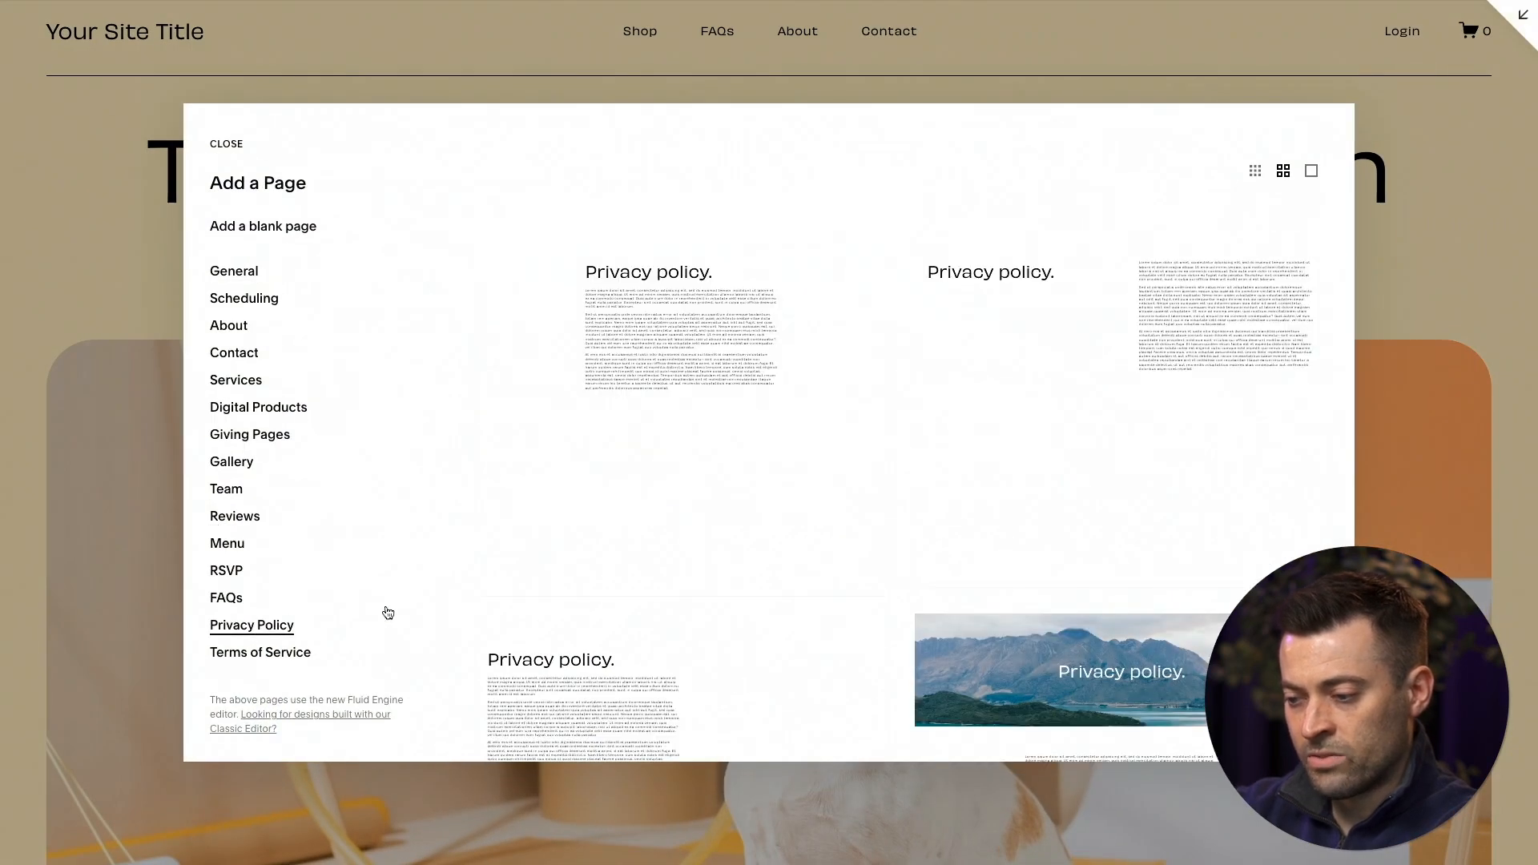
pyautogui.click(753, 437)
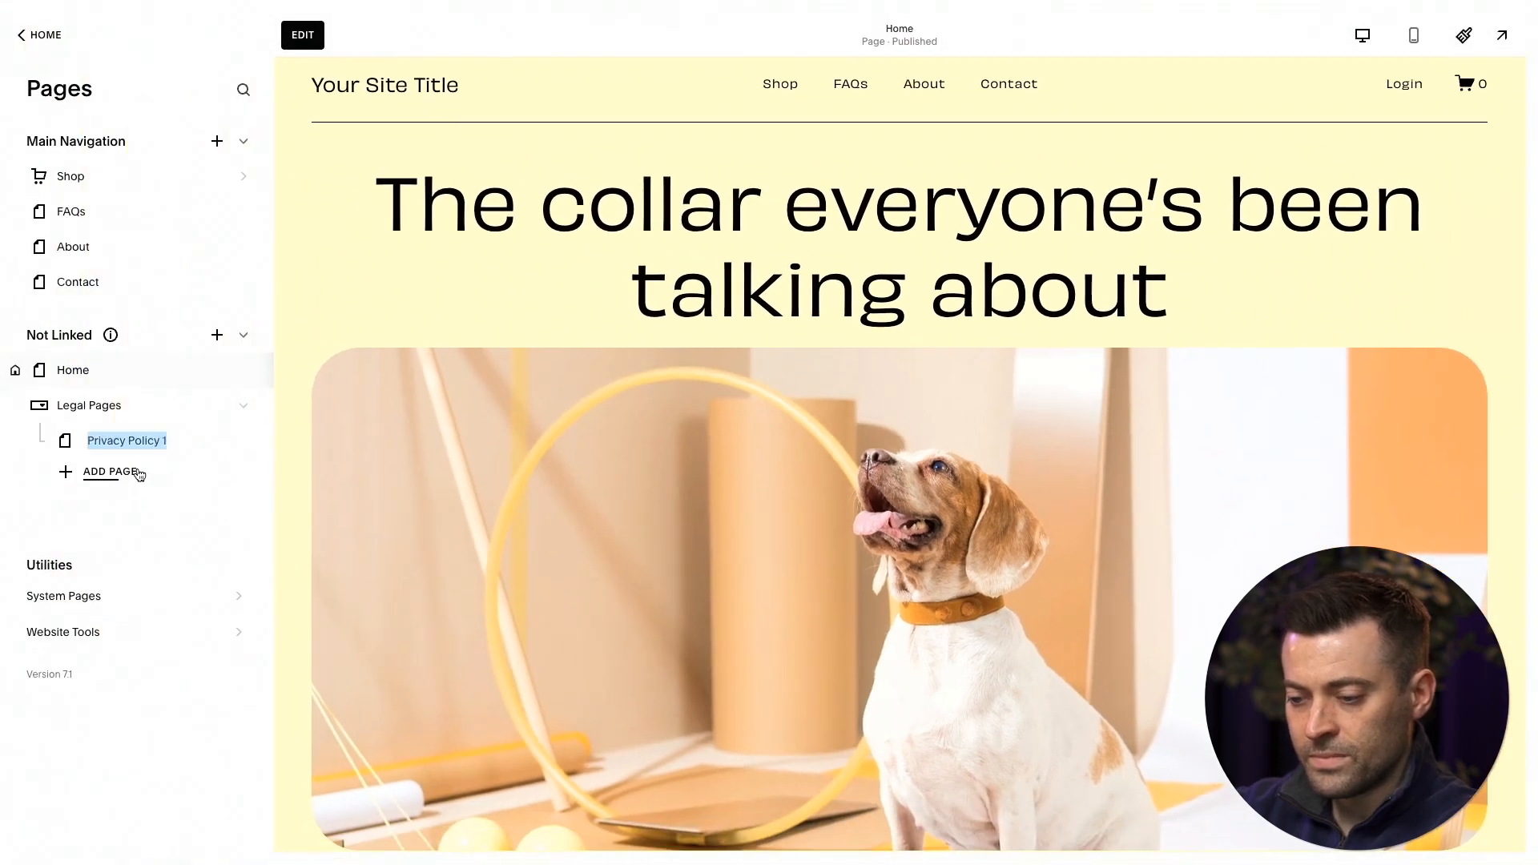
# Add a second page to the Legal Pages dropdown from the first Terms of Service layout, and accept its name.
pyautogui.click(114, 474)
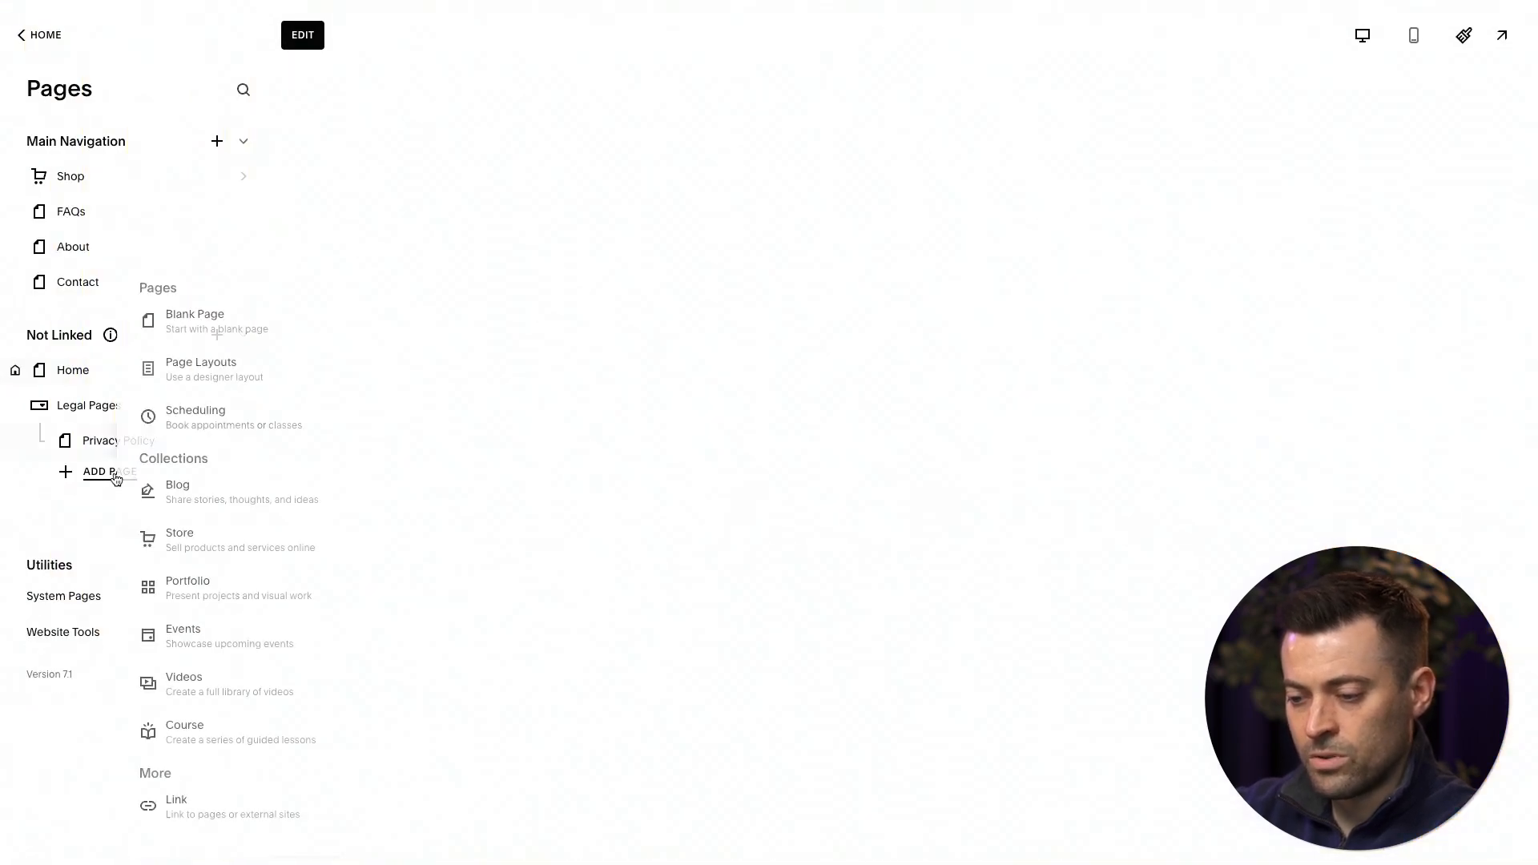
pyautogui.click(227, 112)
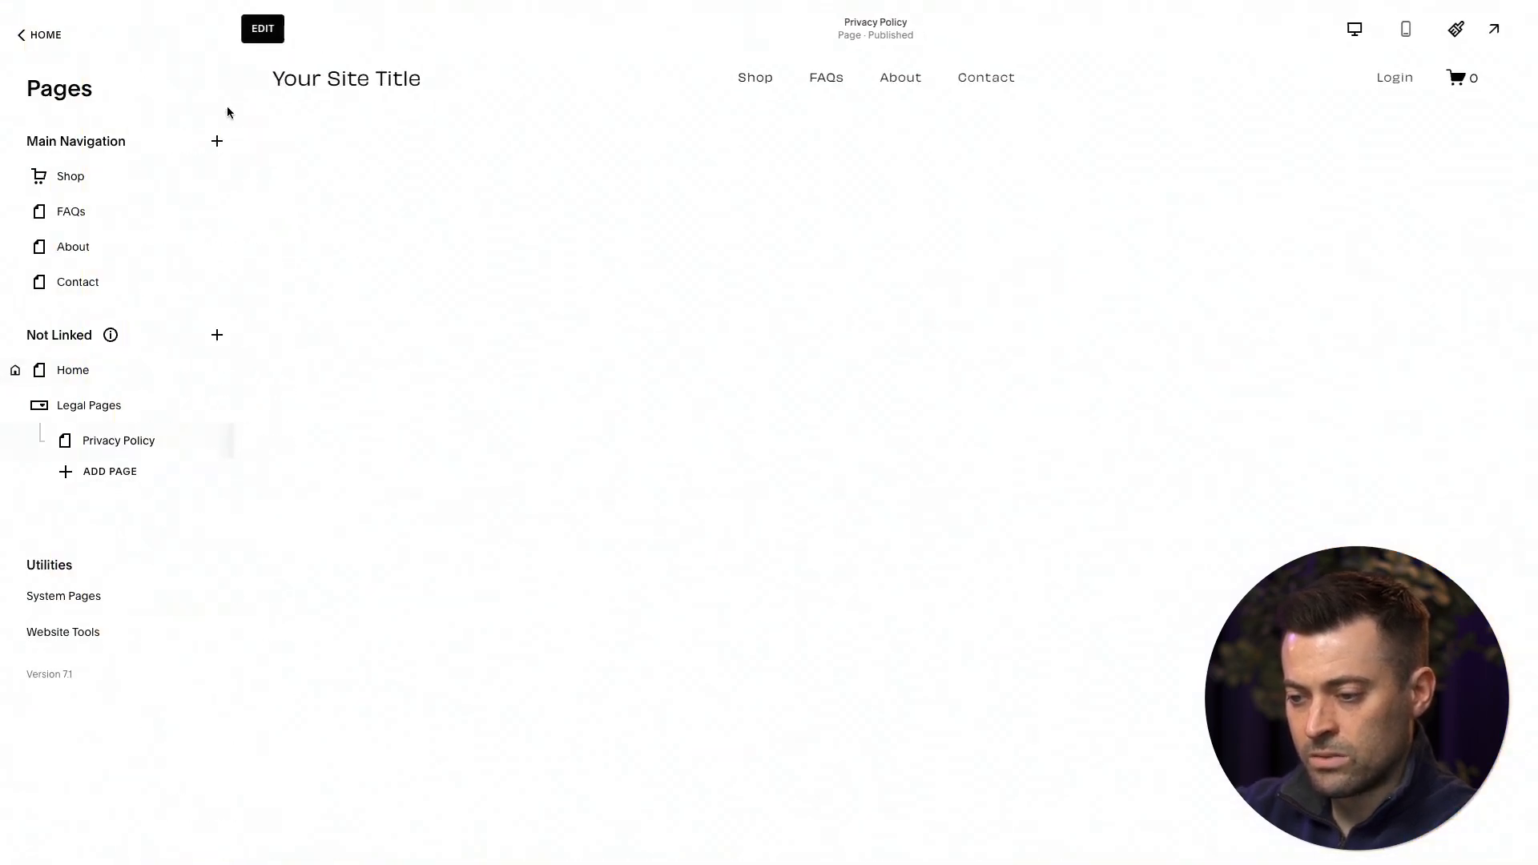
pyautogui.click(272, 674)
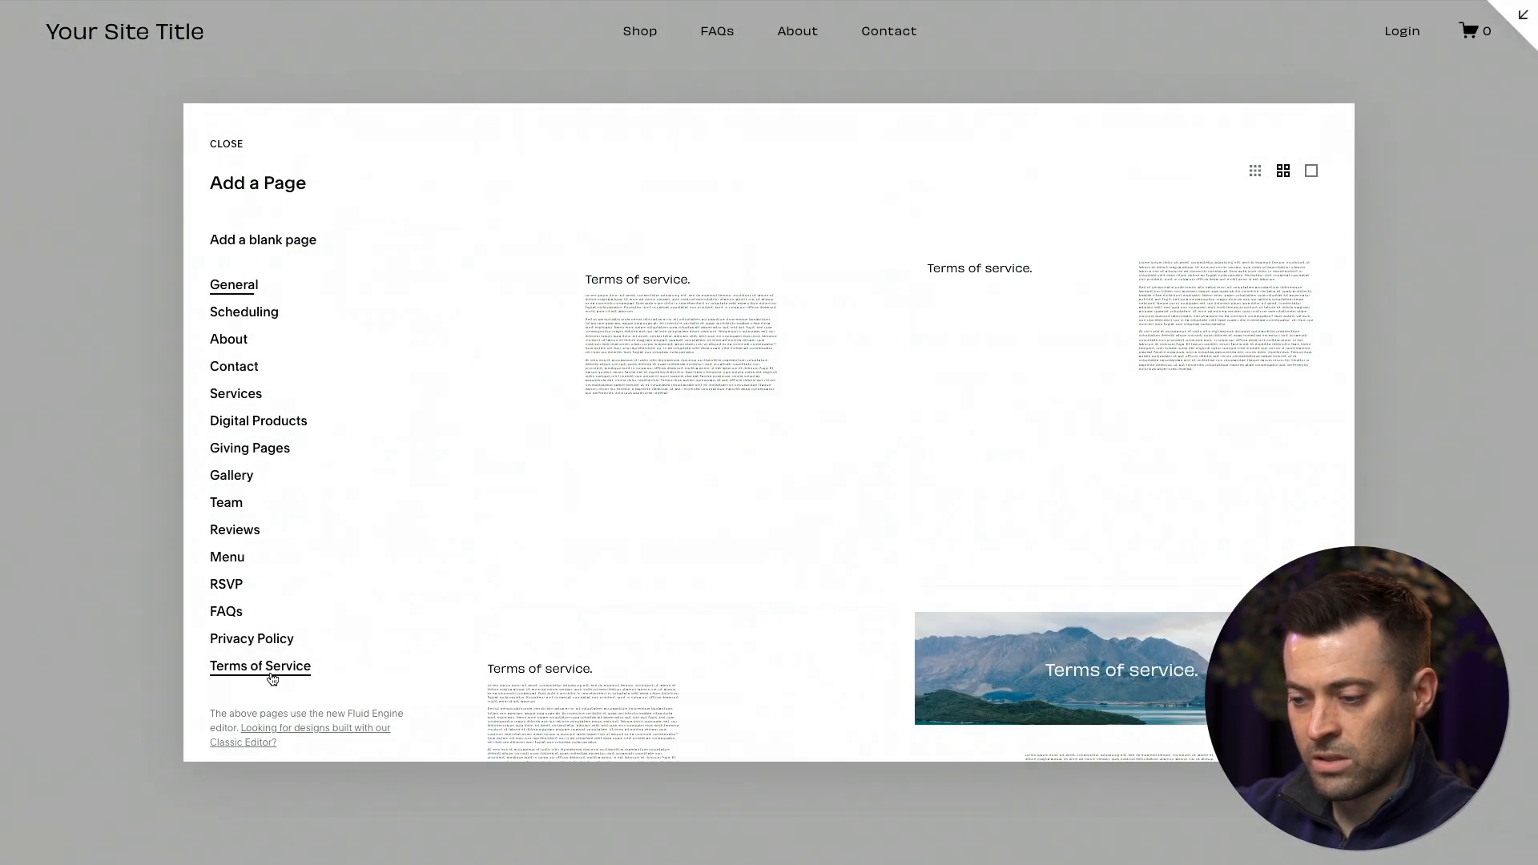
pyautogui.click(714, 428)
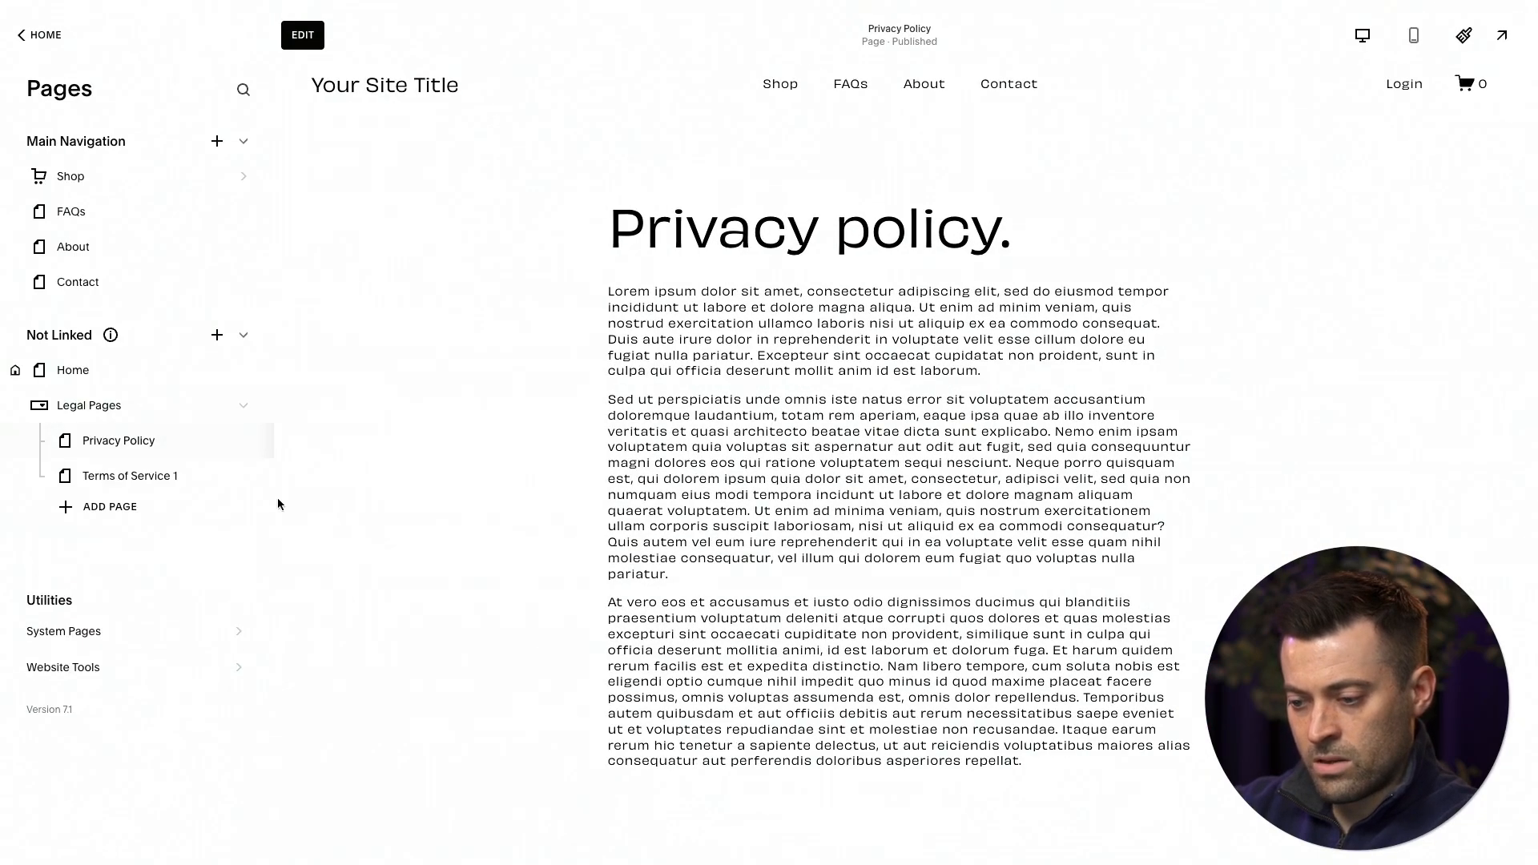
pyautogui.press('Return')
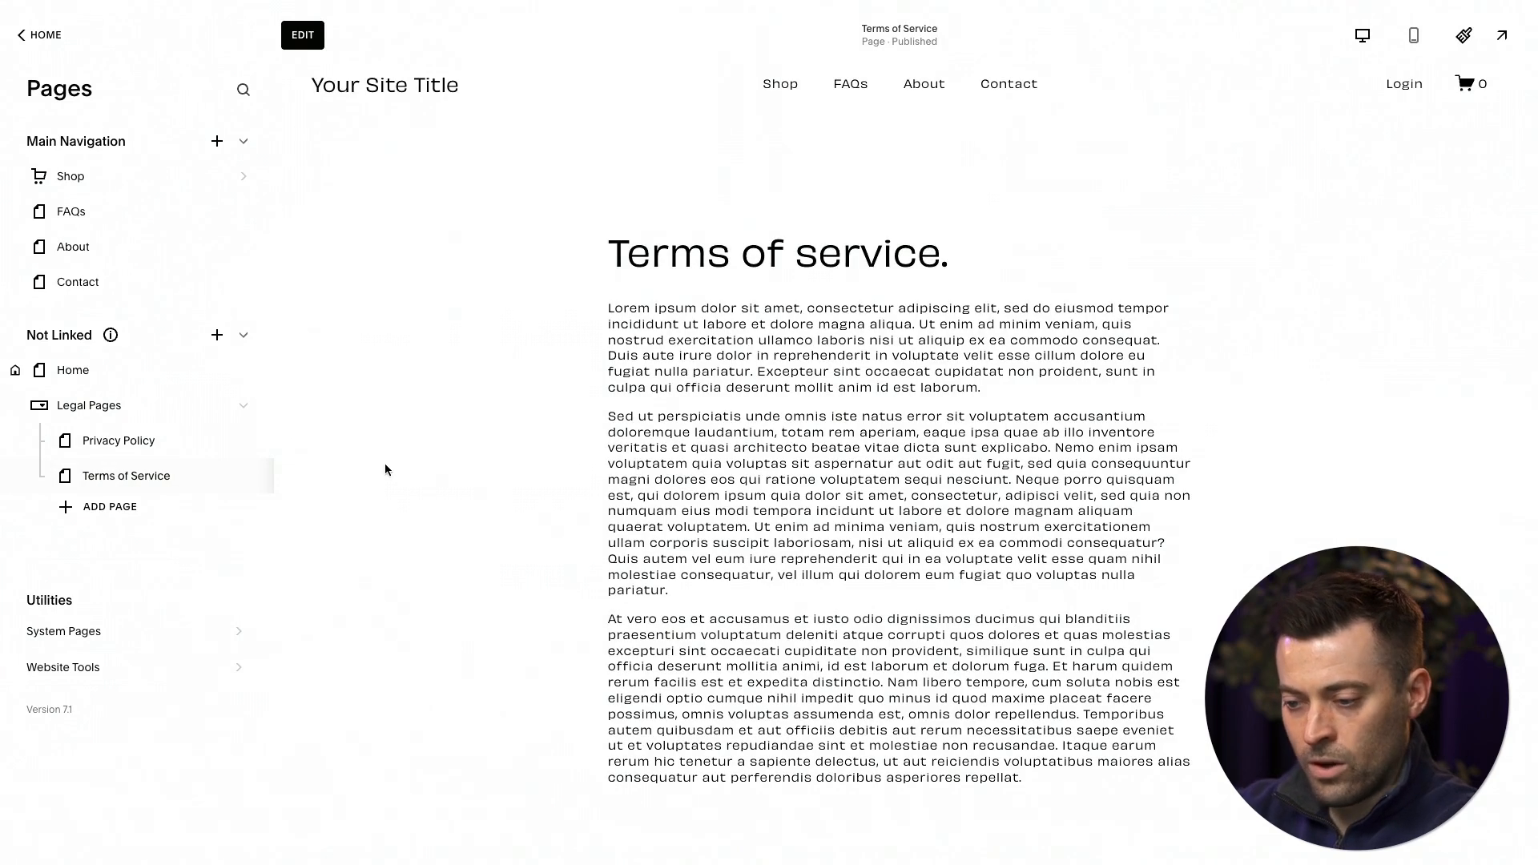
# Collapse and re-expand the page list of the Legal Pages dropdown.
pyautogui.click(244, 407)
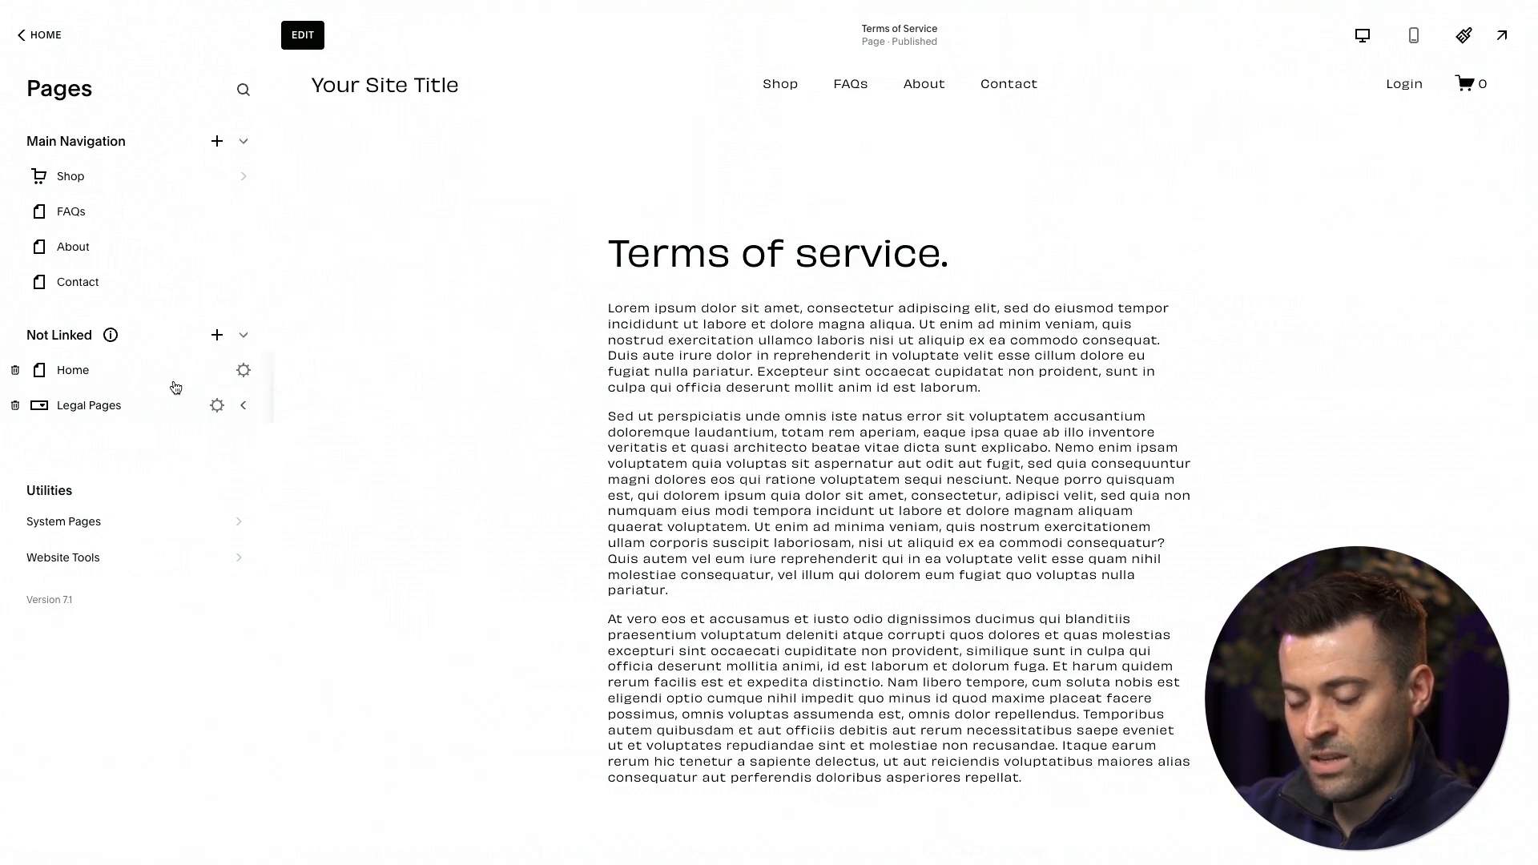
pyautogui.click(244, 405)
pyautogui.click(243, 406)
pyautogui.click(243, 405)
# Add a dropdown named "Not linked" to the Not Linked section and move the Home page into it.
pyautogui.click(217, 336)
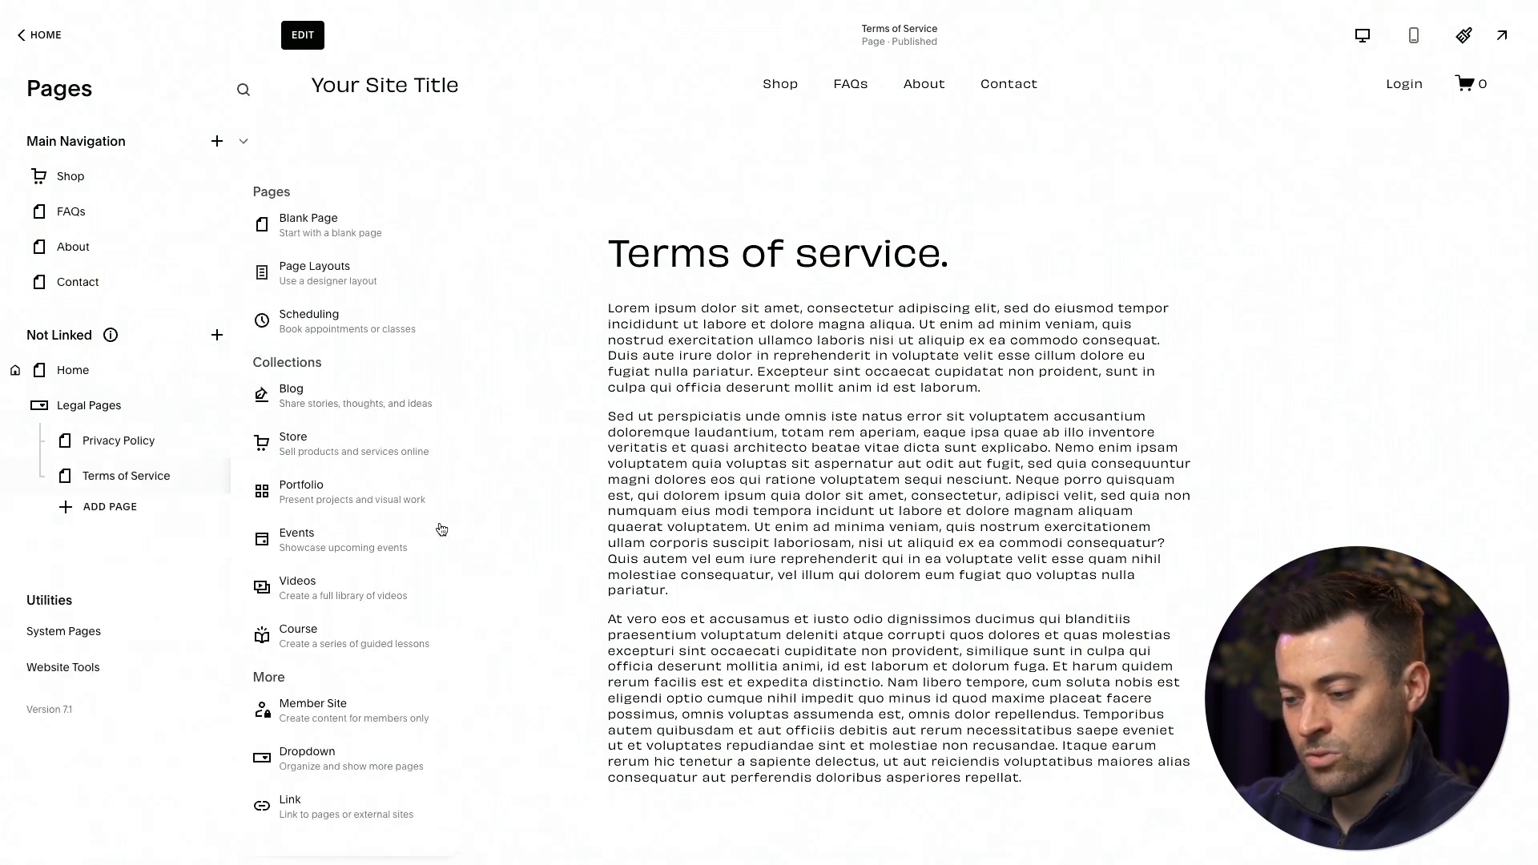
pyautogui.click(308, 752)
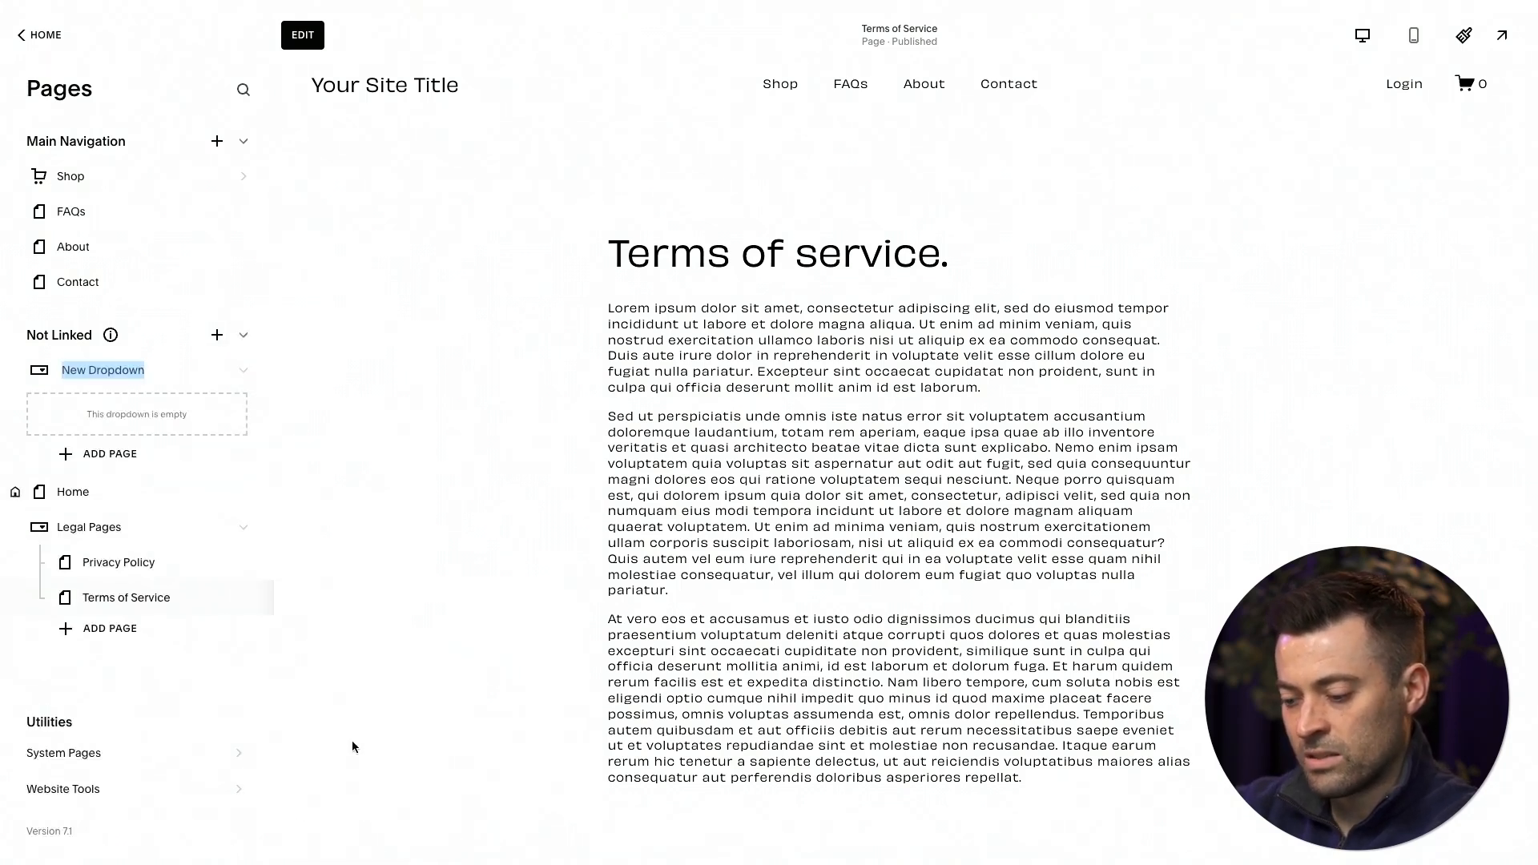
pyautogui.write('Not linked')
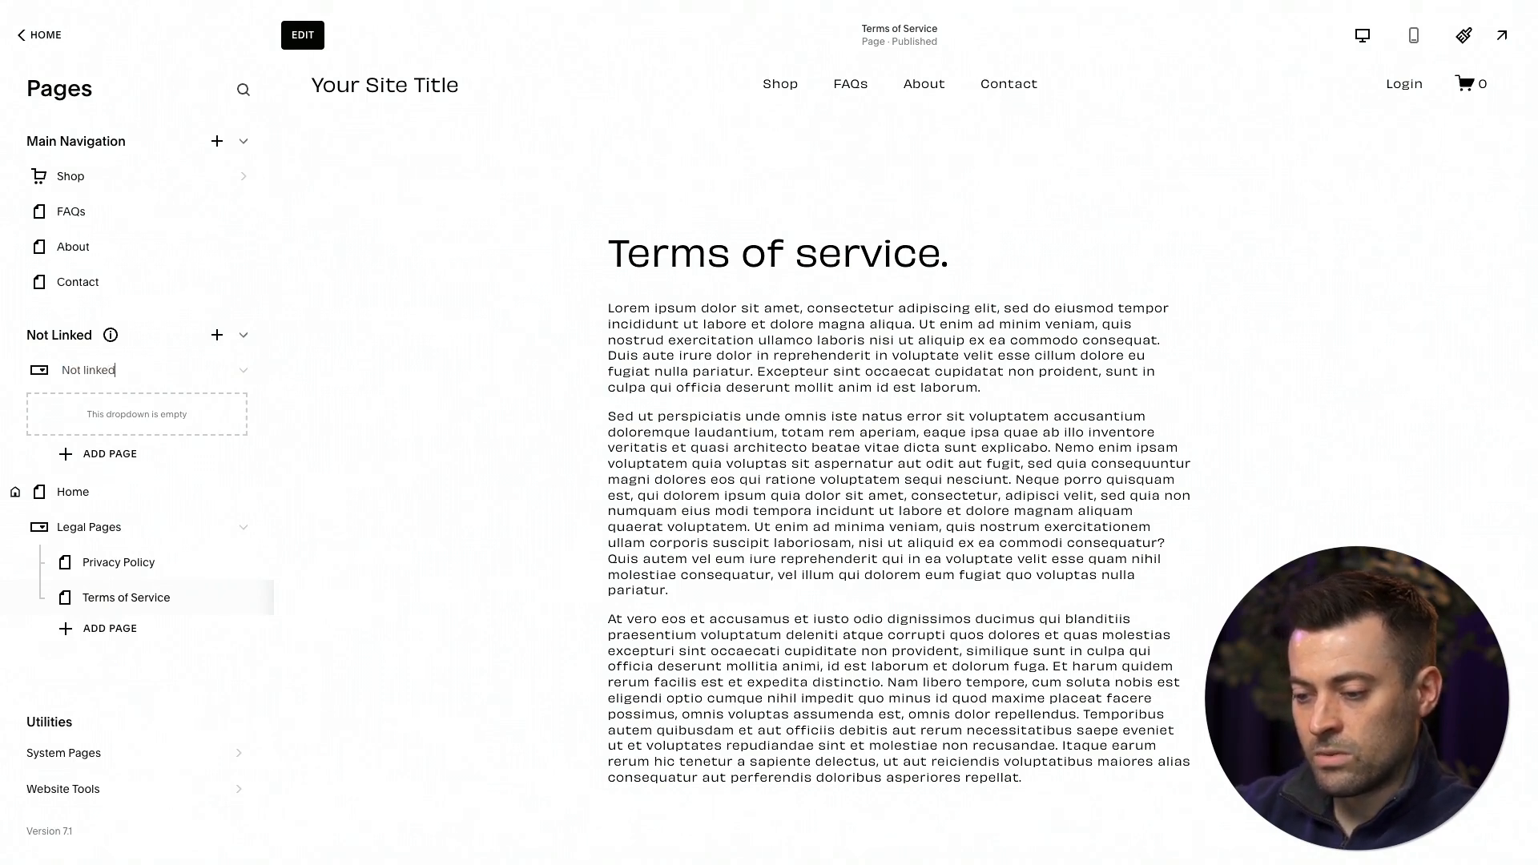
pyautogui.press('Return')
pyautogui.moveTo(73, 492); pyautogui.dragTo(83, 422)
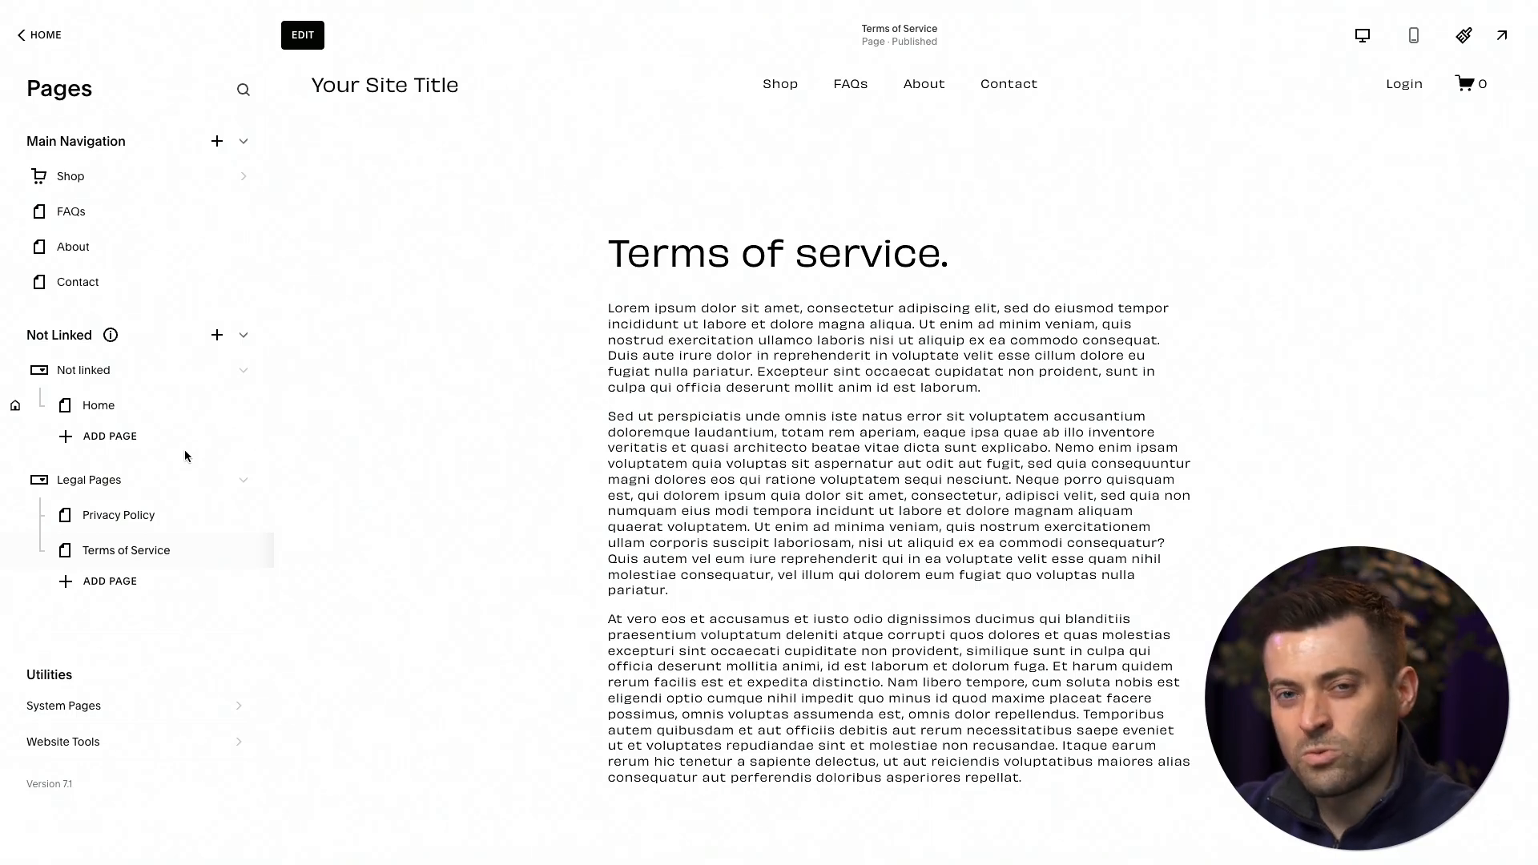
# Collapse the Legal Pages dropdown and add a new dropdown named "Location-based SEO" to the Not Linked section.
pyautogui.click(244, 480)
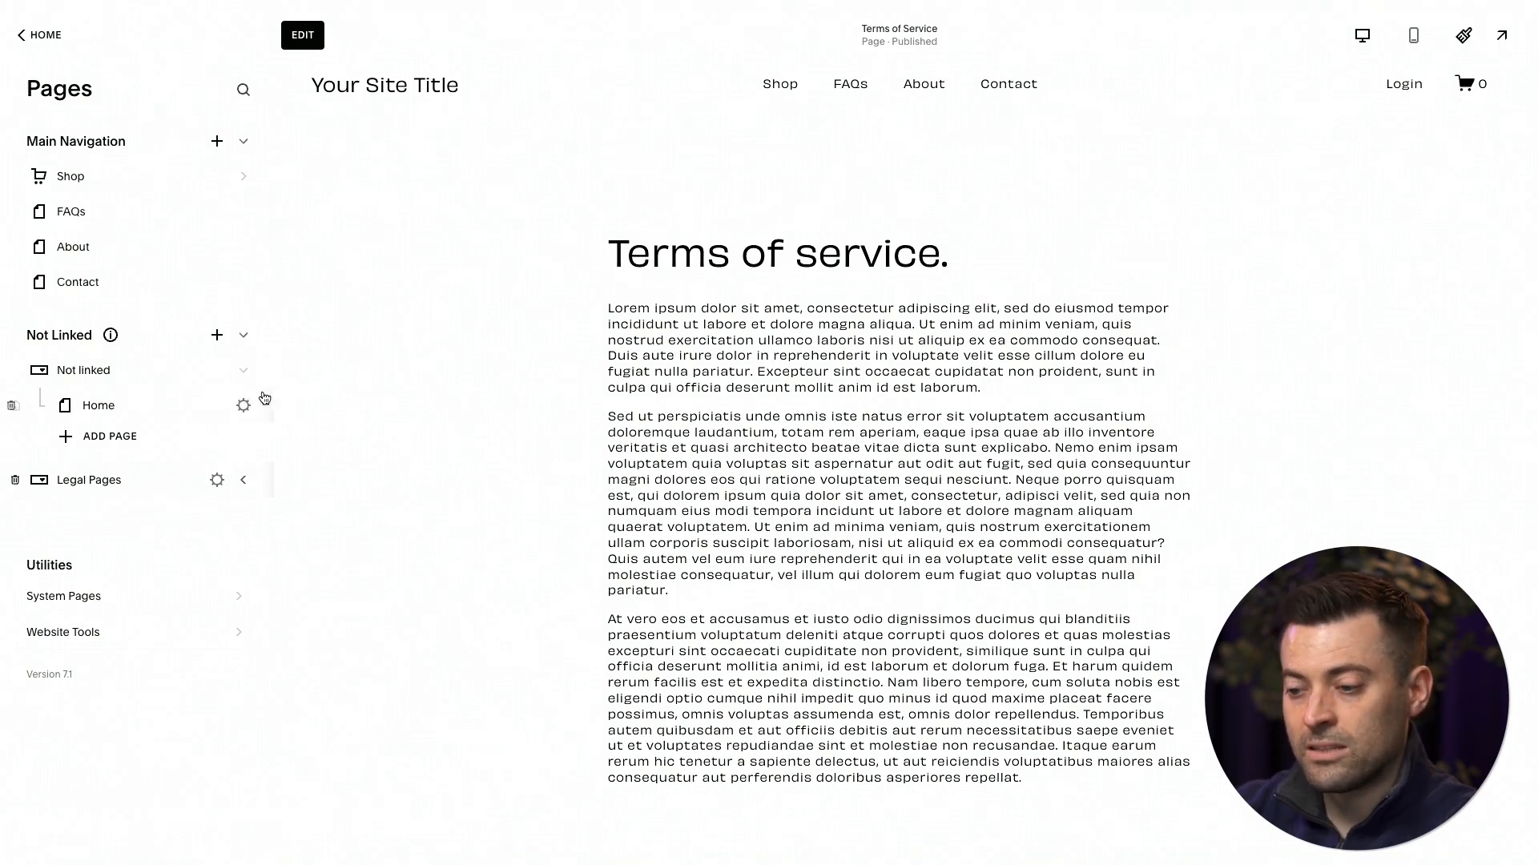
pyautogui.click(217, 336)
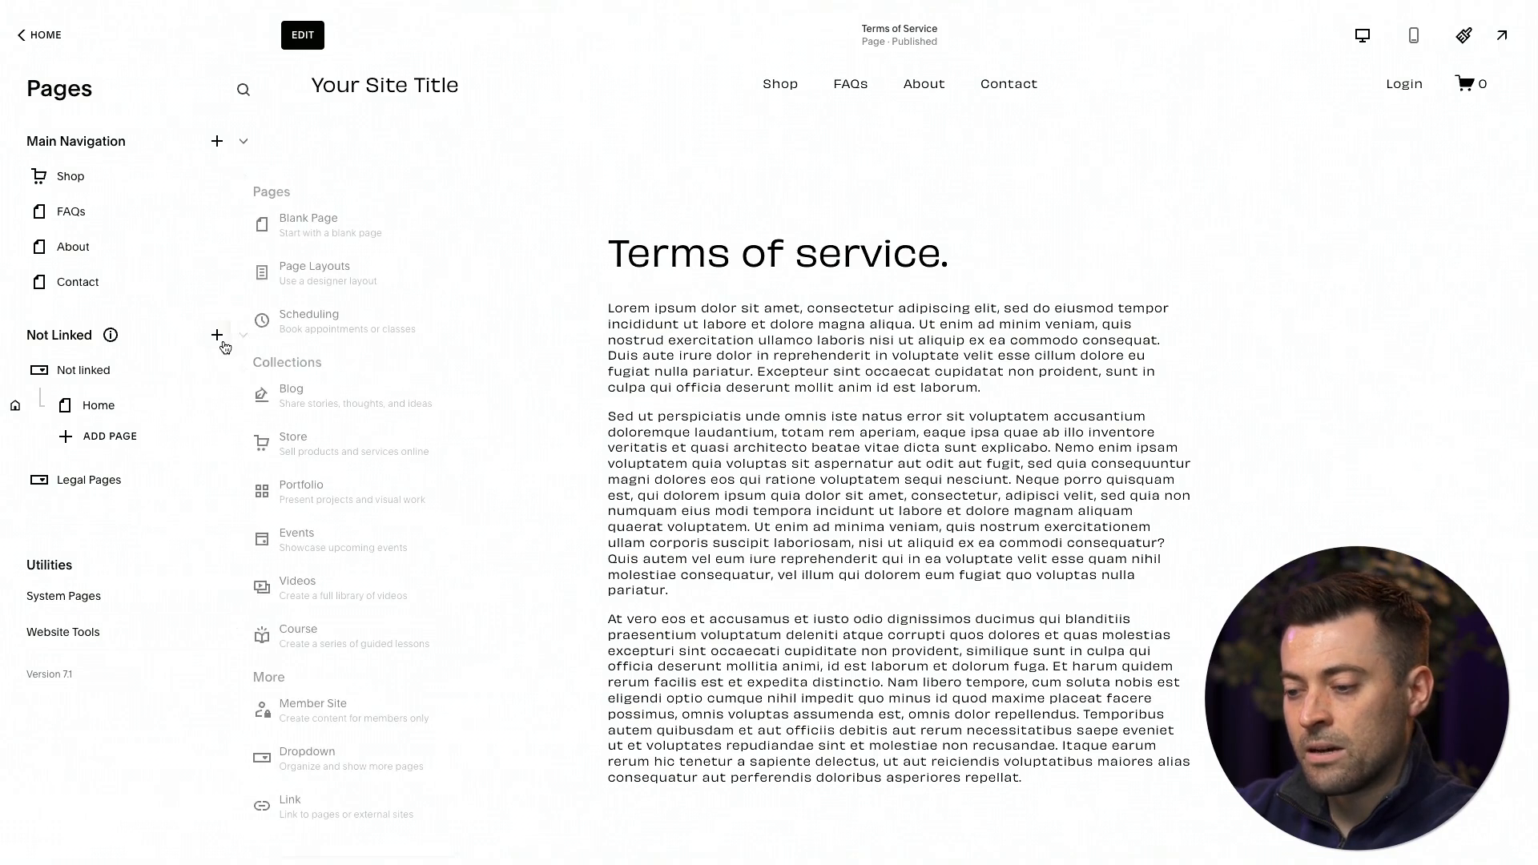
pyautogui.click(326, 758)
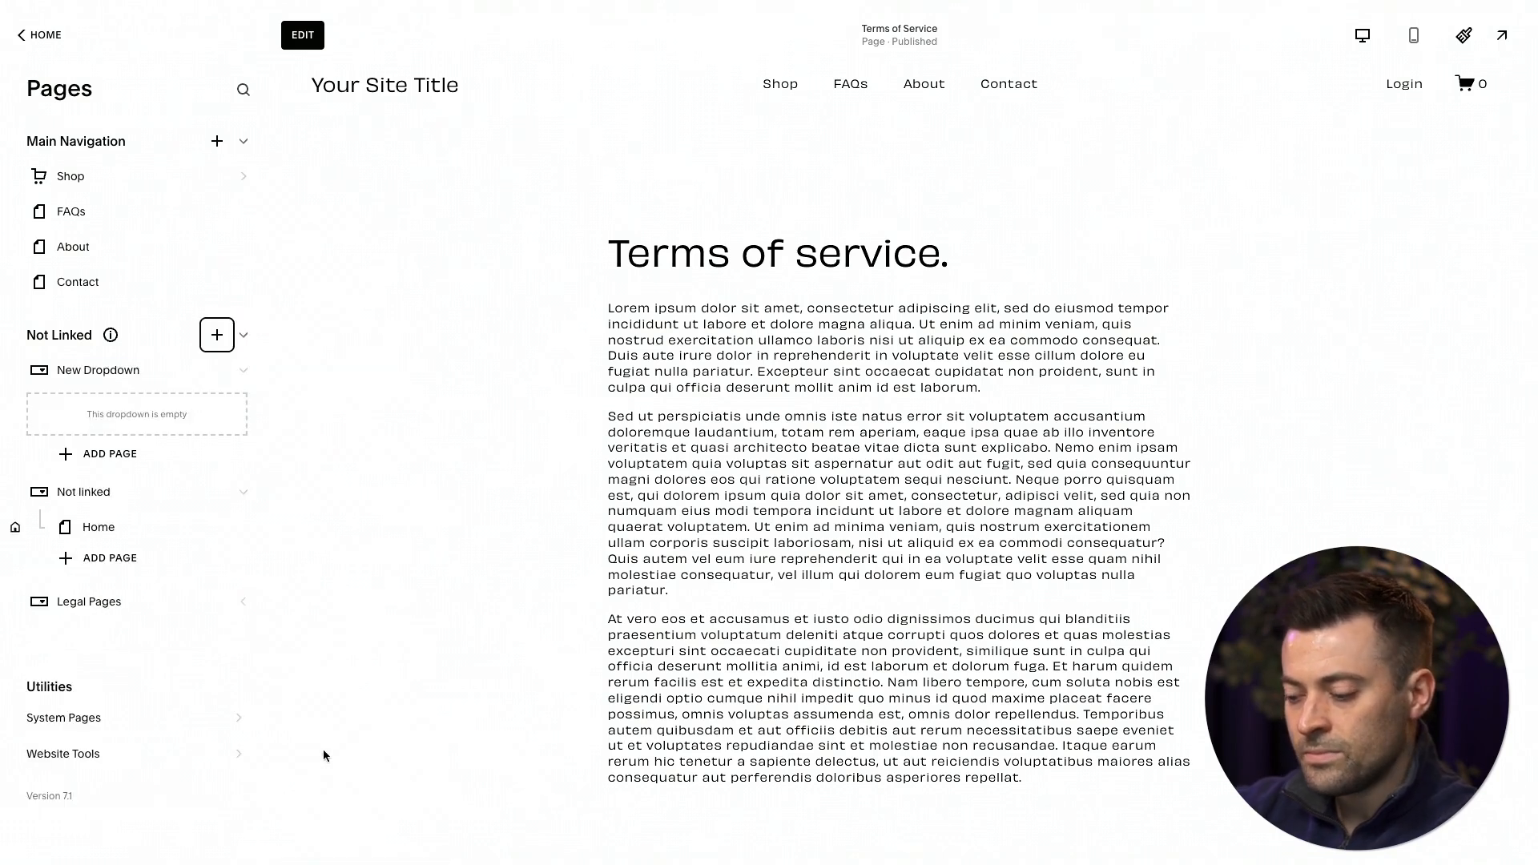
pyautogui.write('Location-based SEO')
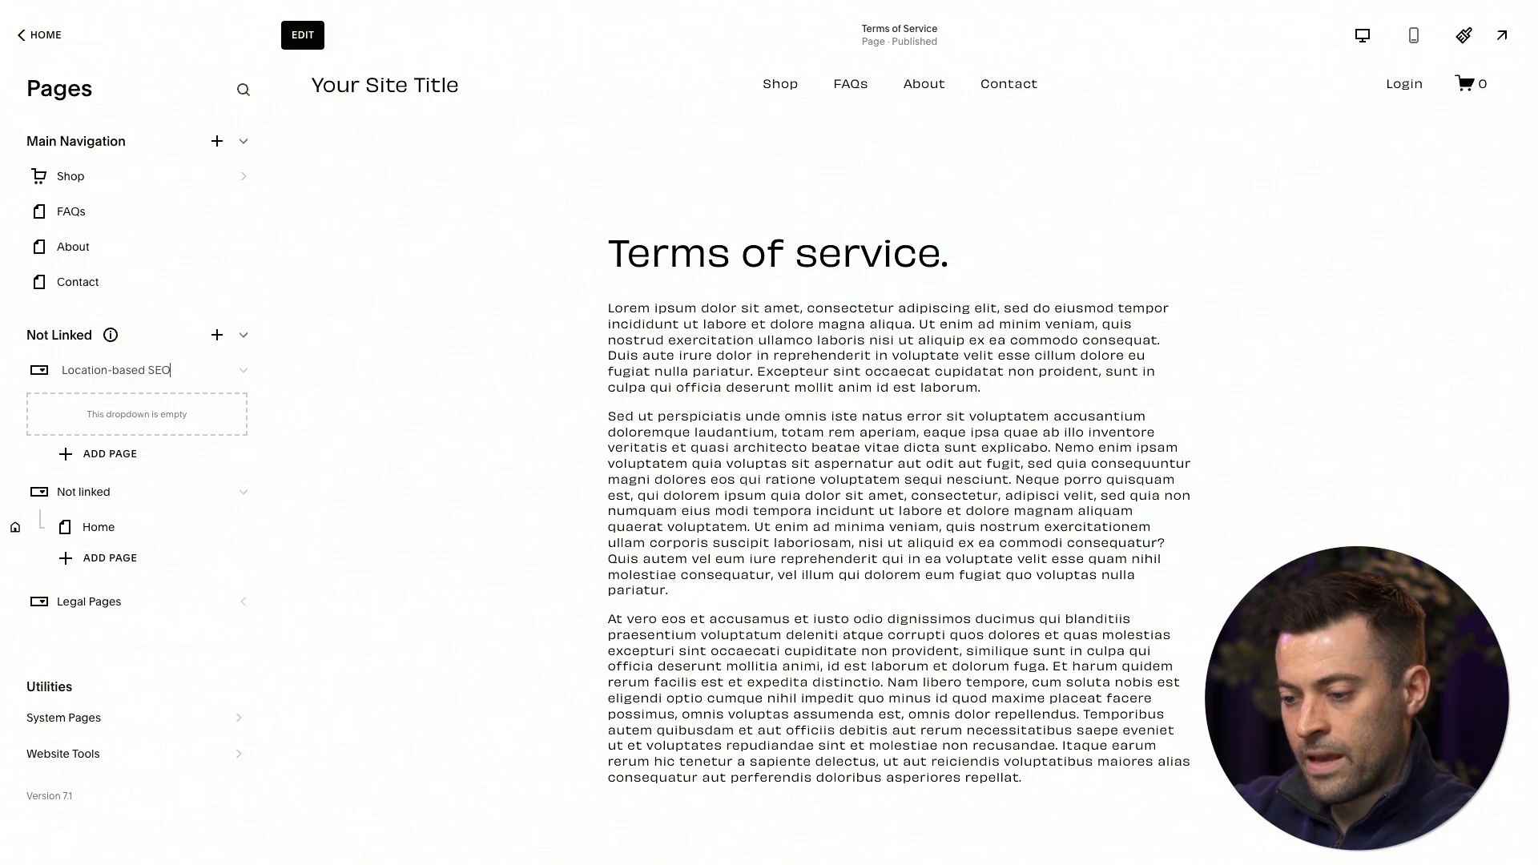
pyautogui.click(113, 404)
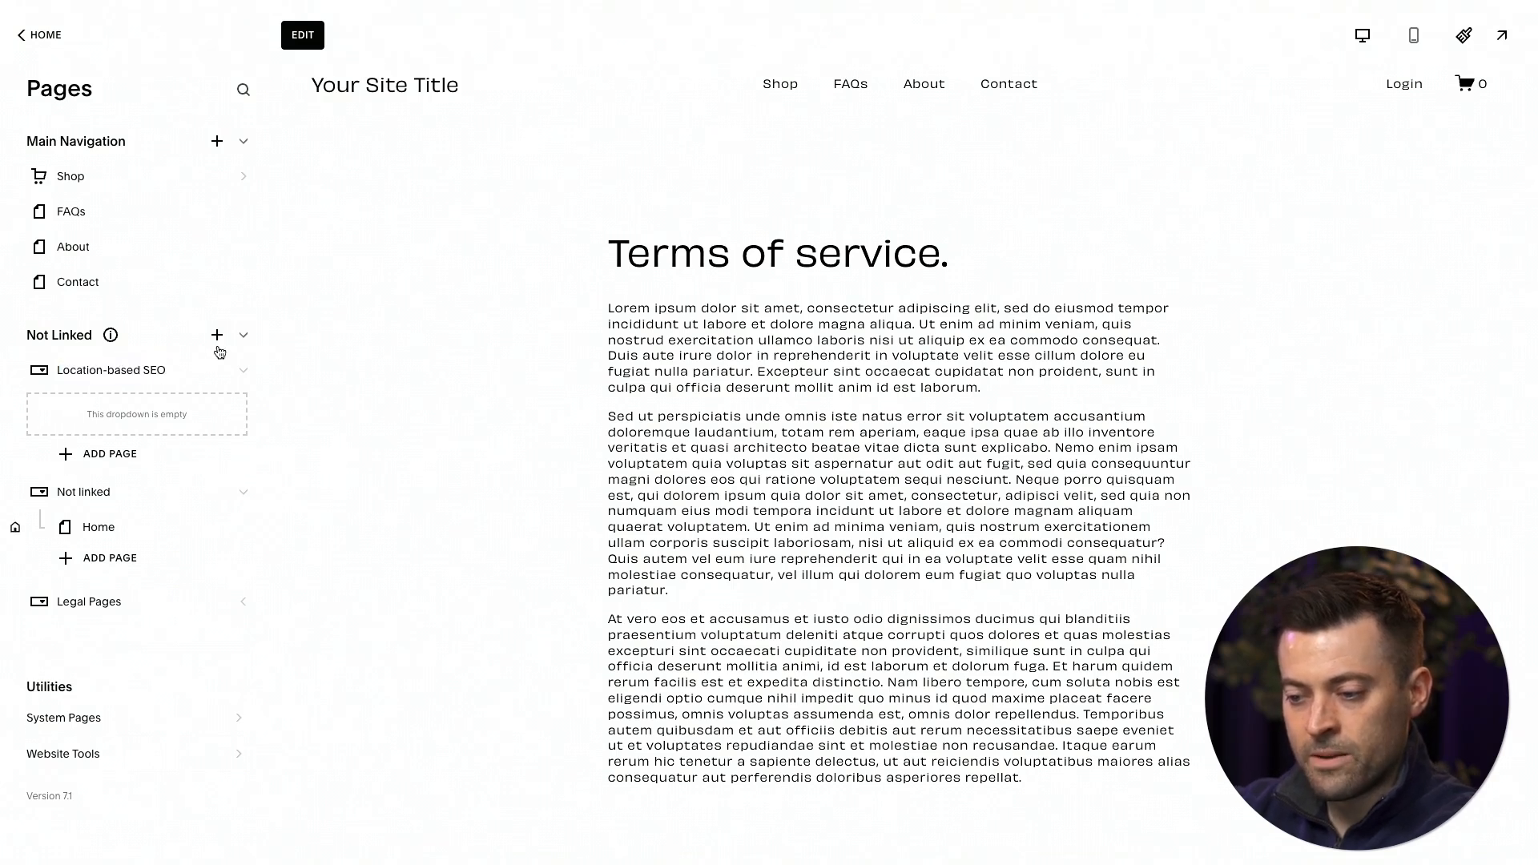
# Add a dropdown named "Industry-specific SEO pages" to the Not Linked section.
pyautogui.click(217, 340)
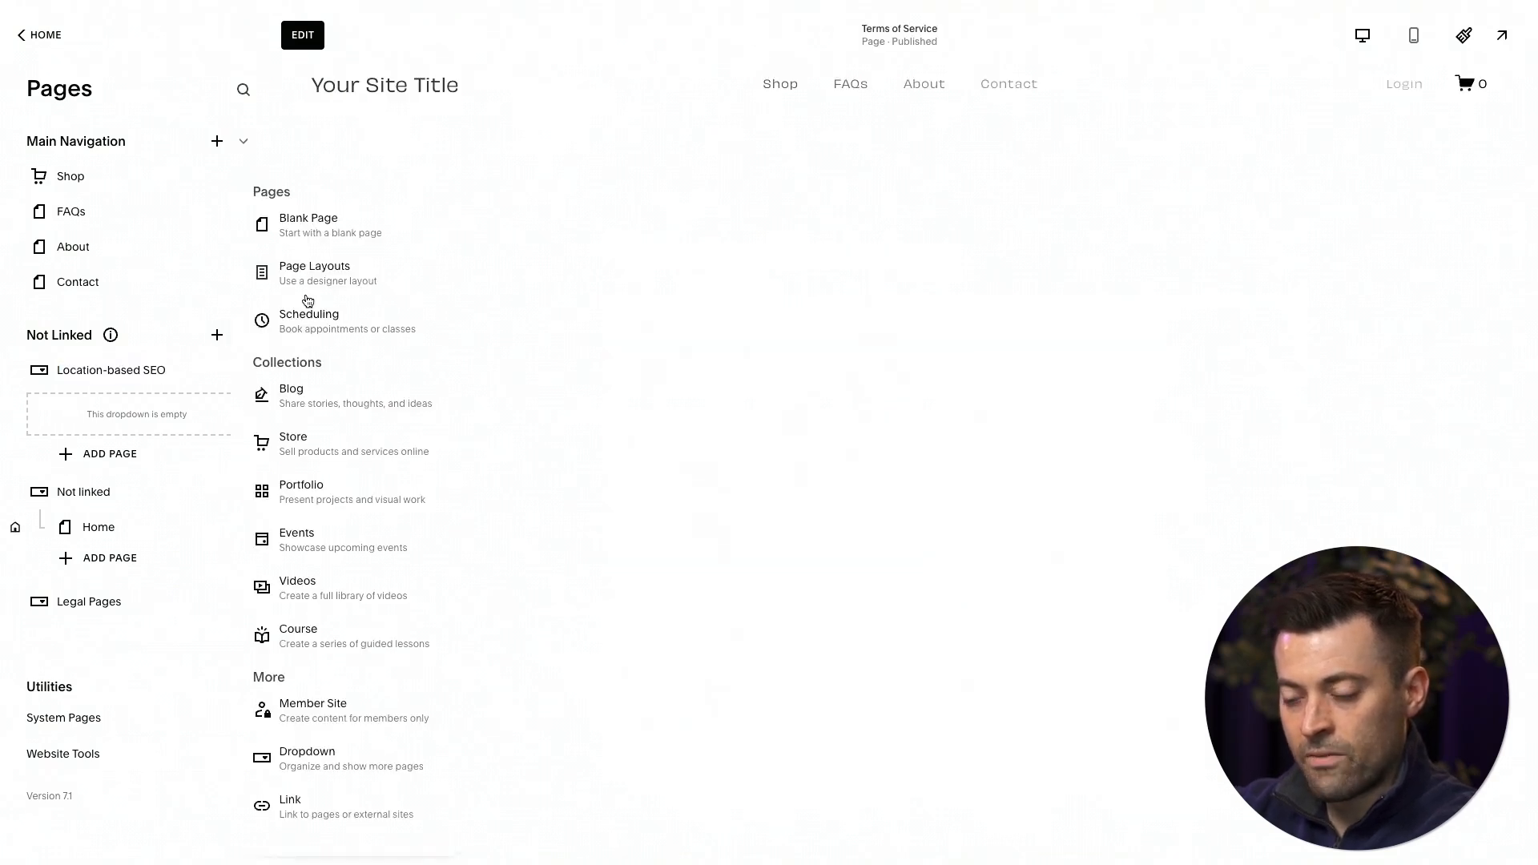
pyautogui.click(308, 757)
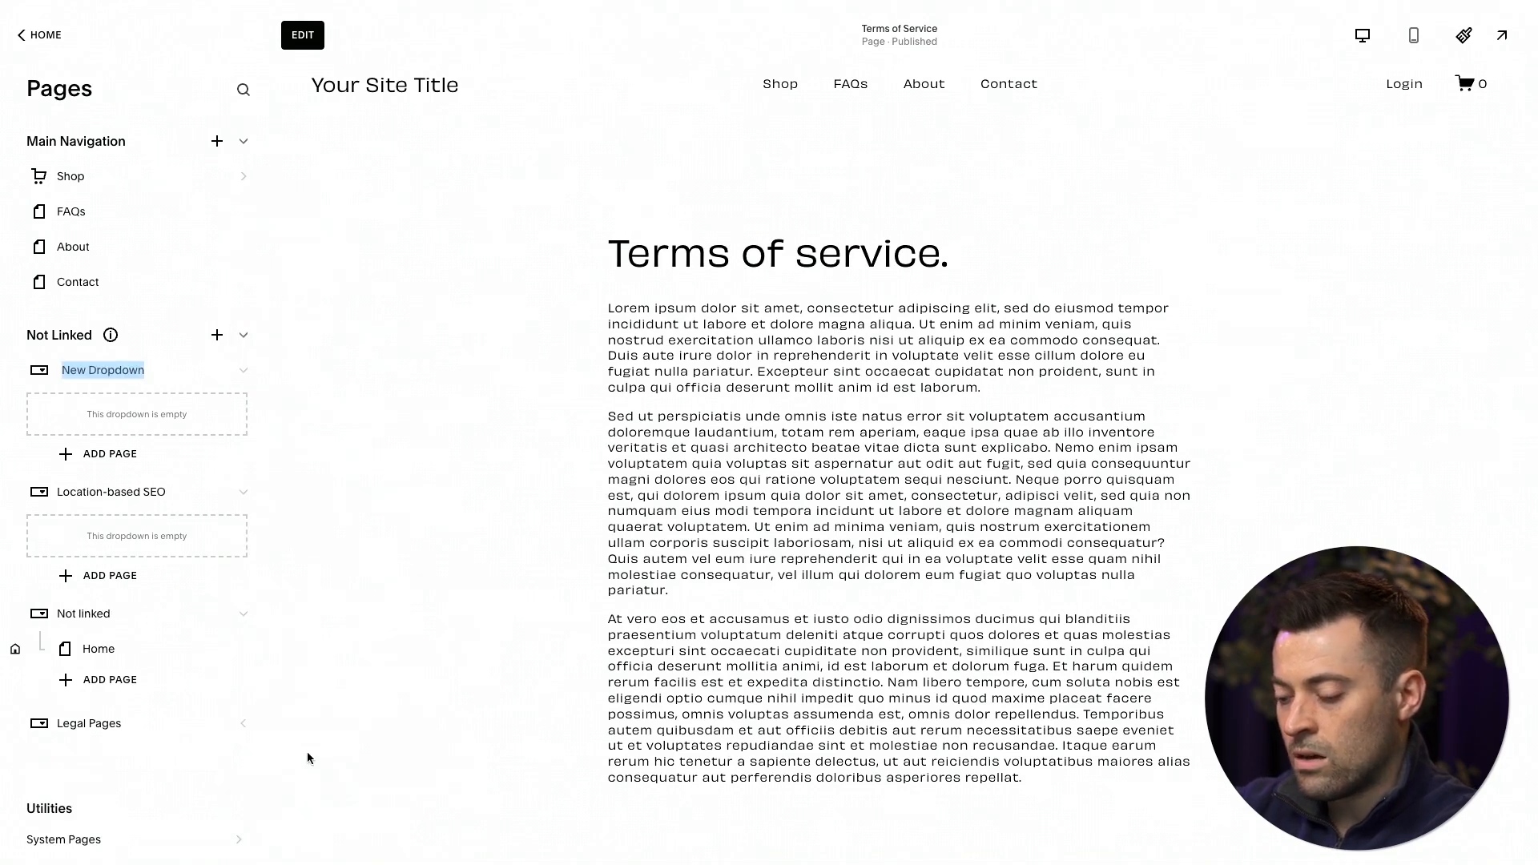
pyautogui.write('Industry-specific')
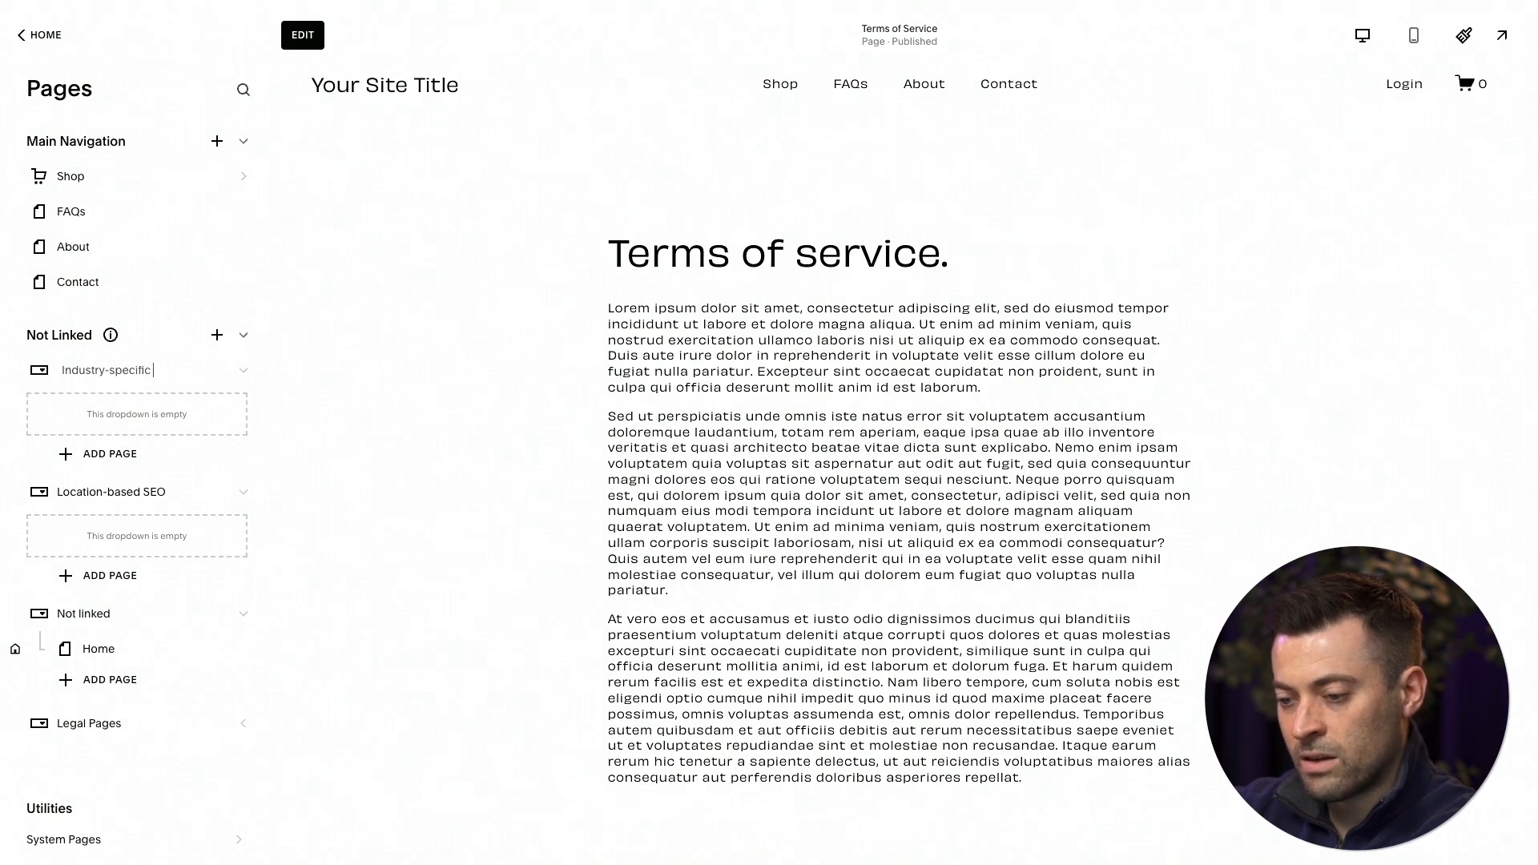
pyautogui.write('SEO pages')
pyautogui.press('Return')
# Move the Contact page into the Location-based SEO dropdown and About into Industry-specific SEO pages, and collapse the expanded Not Linked dropdowns.
pyautogui.moveTo(94, 284); pyautogui.dragTo(103, 375)
pyautogui.moveTo(73, 249); pyautogui.dragTo(88, 451)
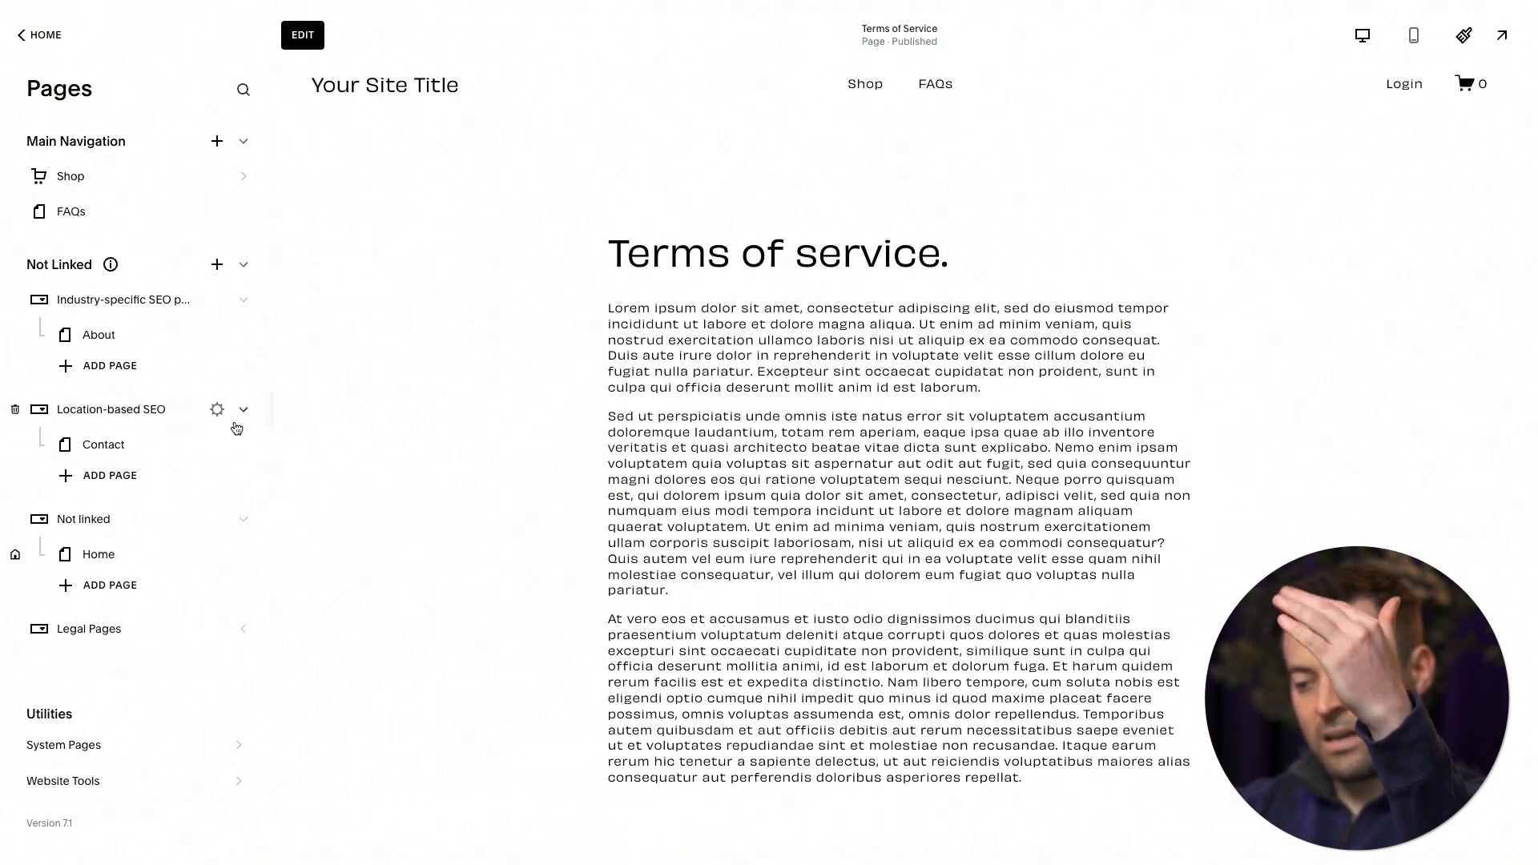
pyautogui.click(242, 411)
pyautogui.click(242, 302)
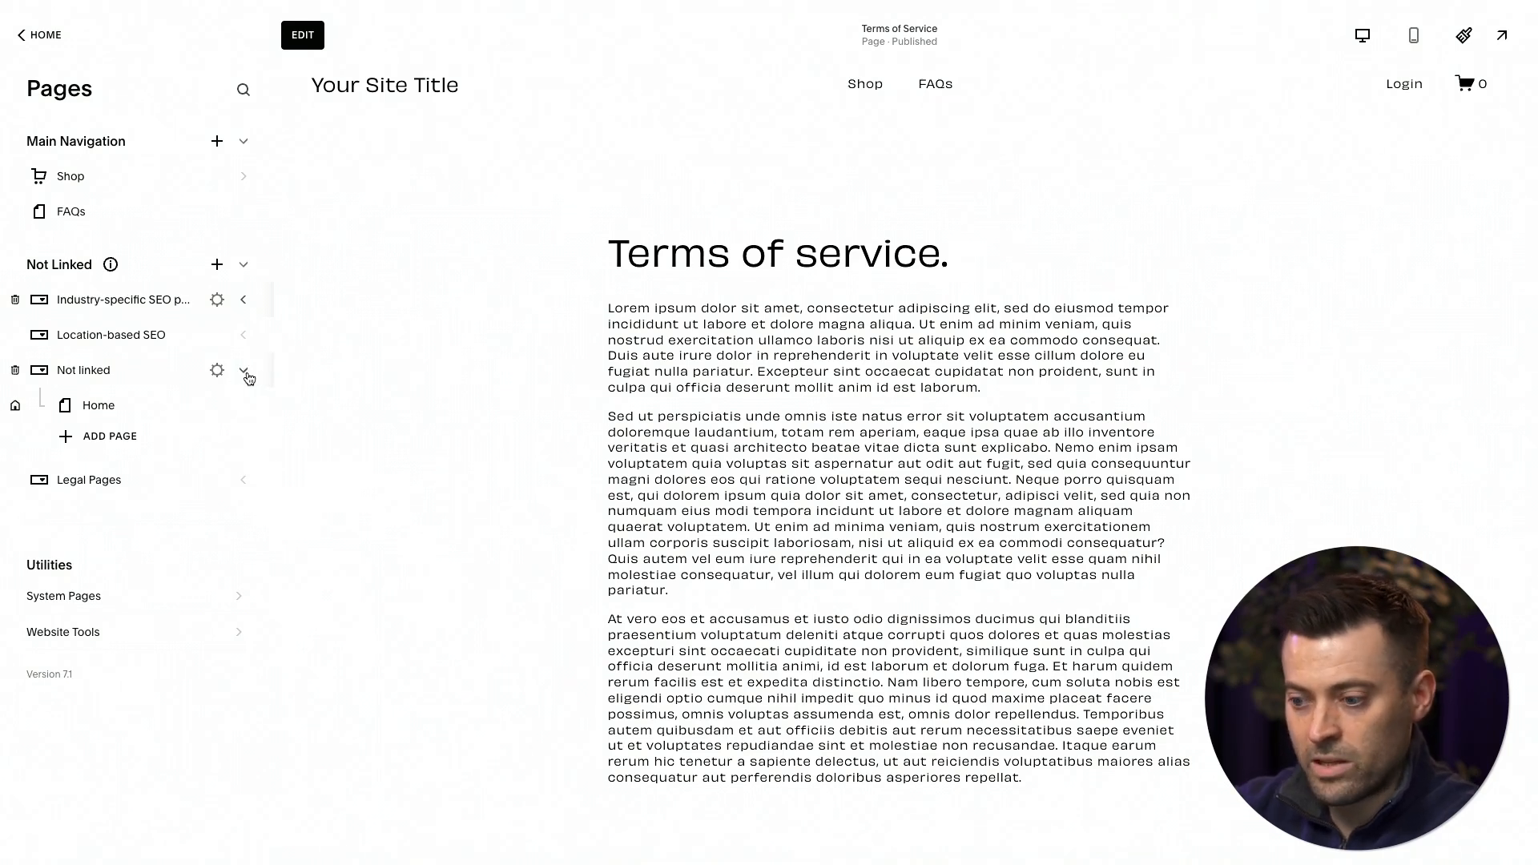
pyautogui.click(244, 371)
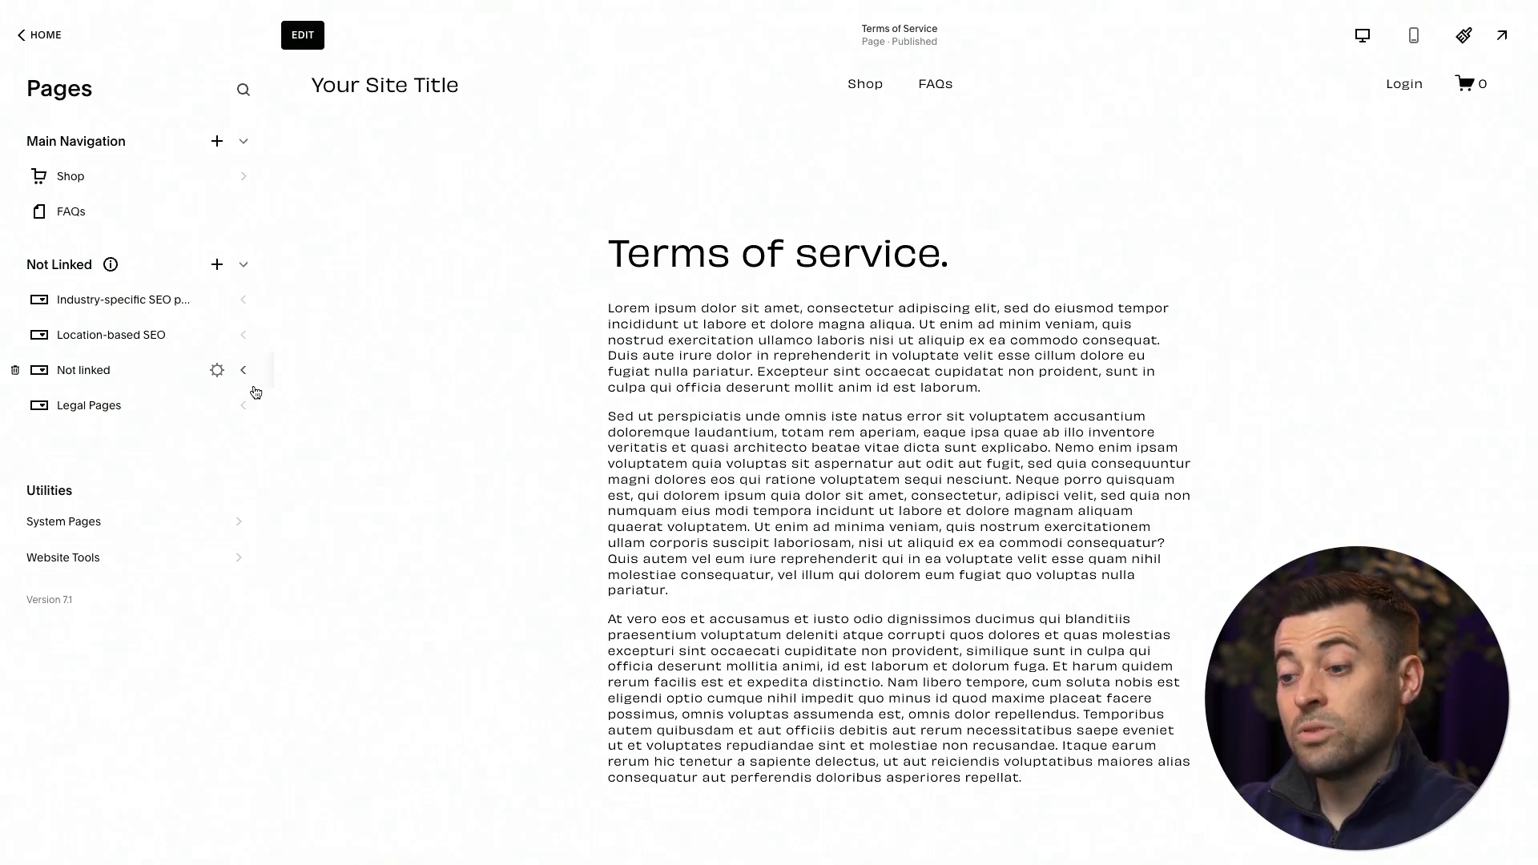
# Move the Industry-specific SEO pages, Location-based SEO and Not linked dropdowns above Shop in the Main Navigation, and briefly preview the site full screen.
pyautogui.moveTo(128, 314); pyautogui.dragTo(116, 184)
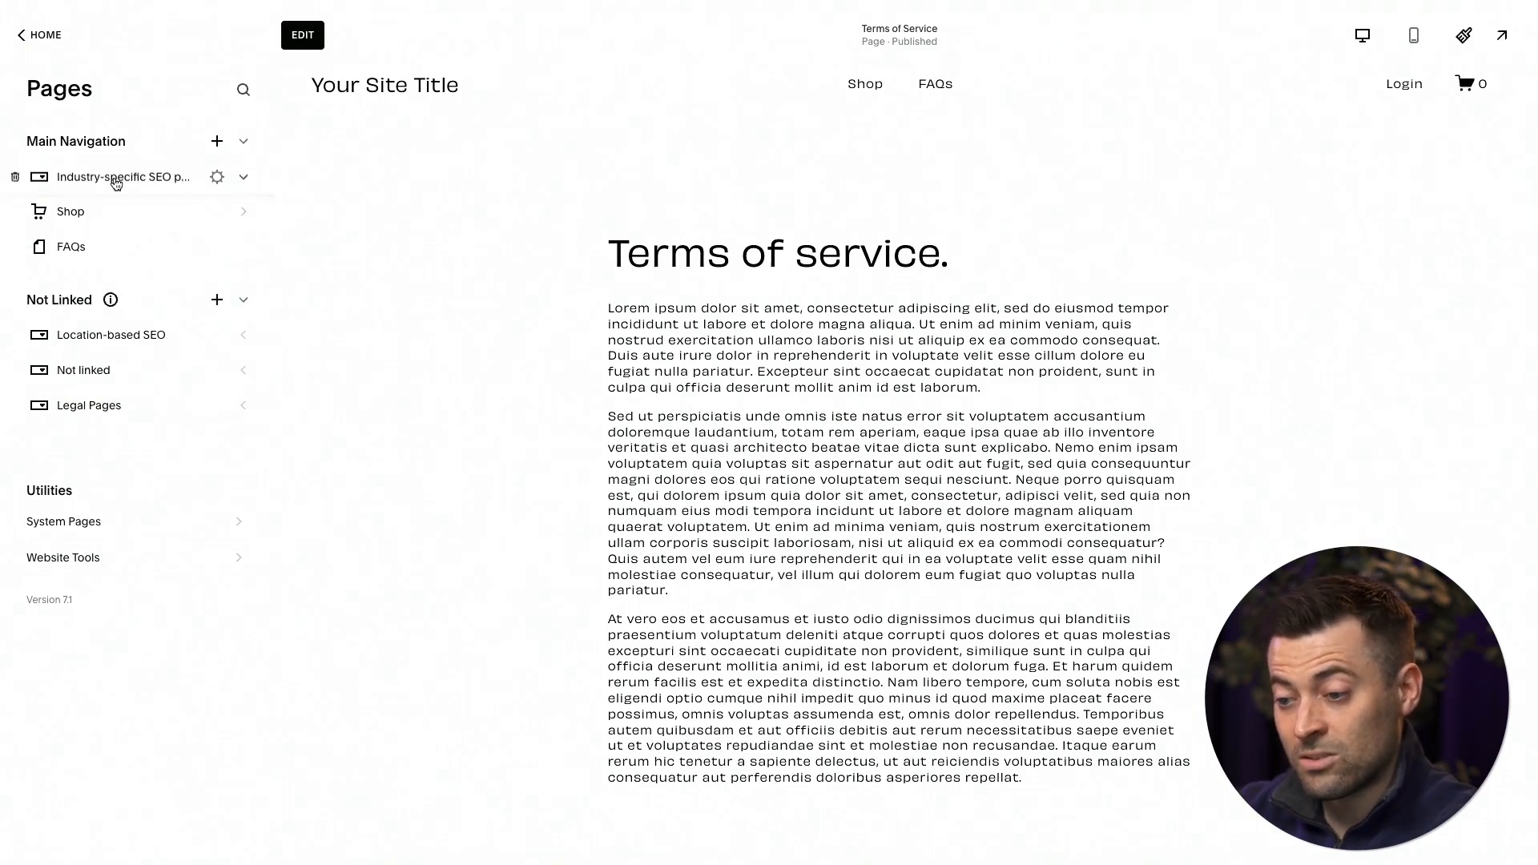
pyautogui.moveTo(126, 334); pyautogui.dragTo(121, 213)
pyautogui.moveTo(133, 366); pyautogui.dragTo(134, 256)
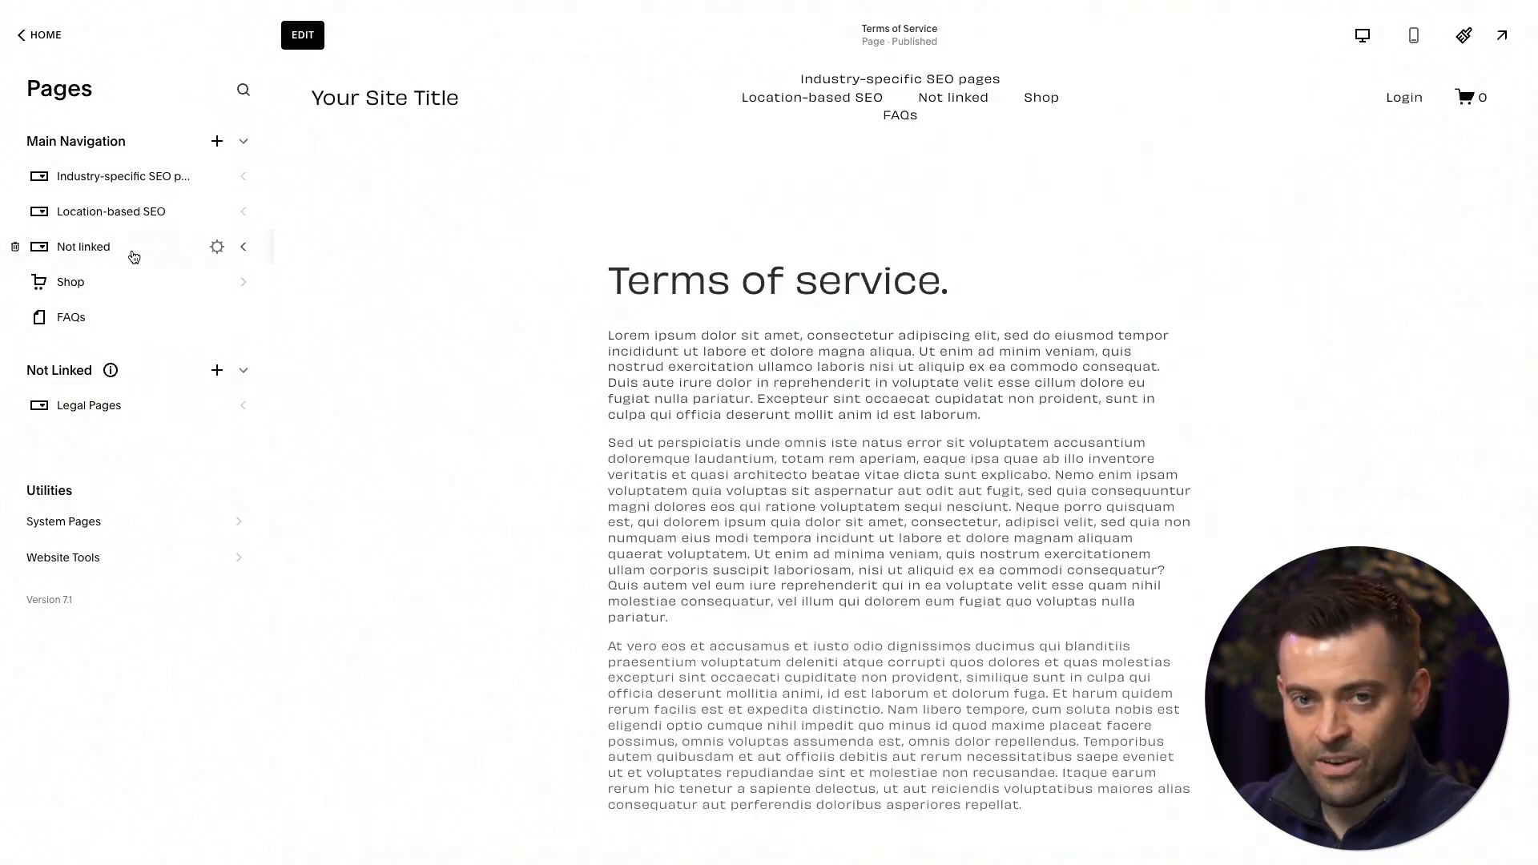
pyautogui.click(1503, 36)
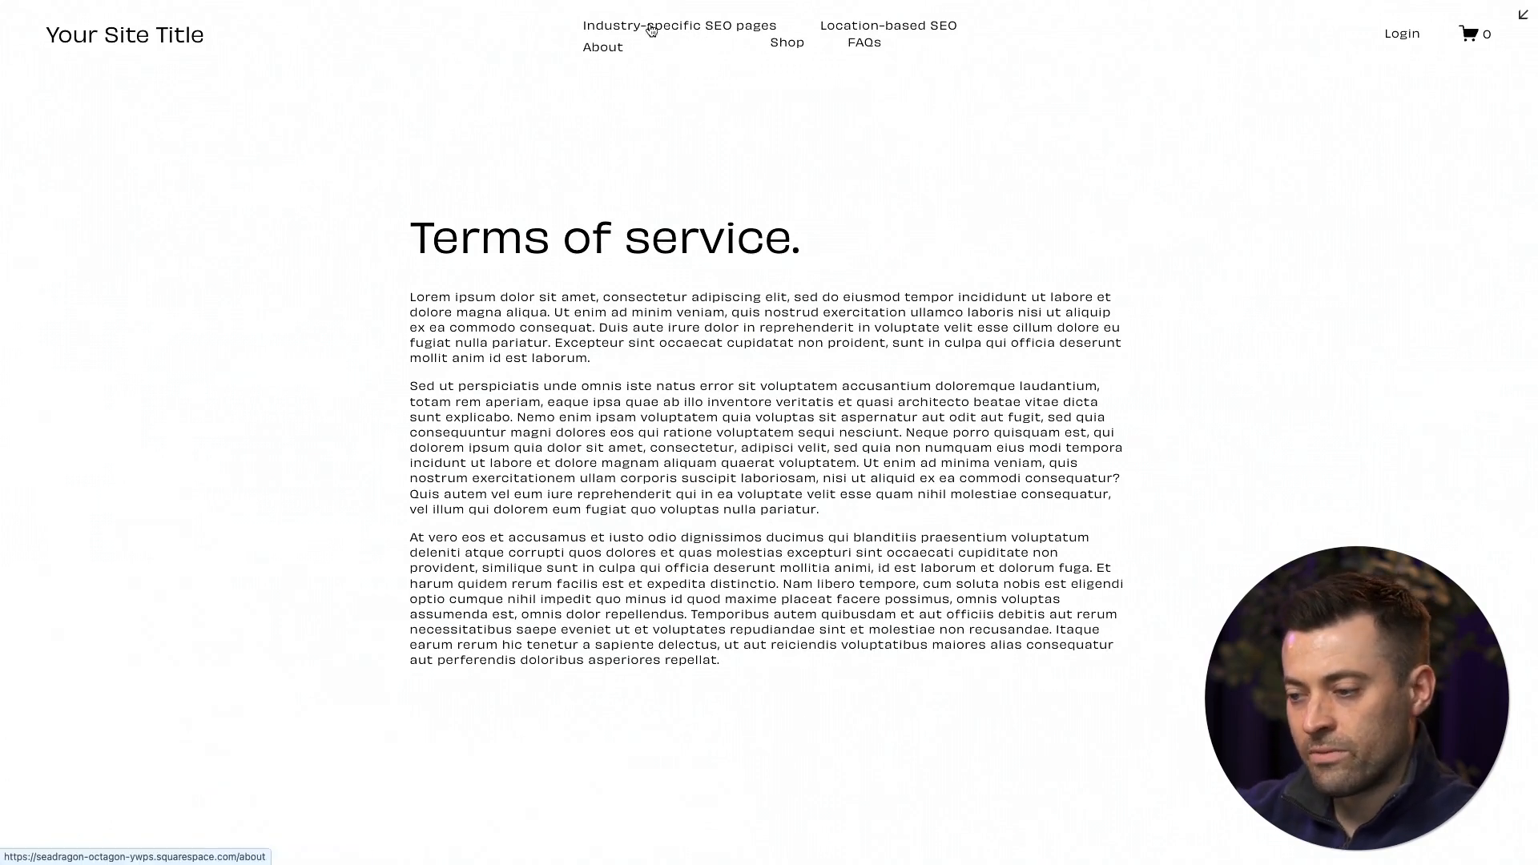
pyautogui.click(1523, 15)
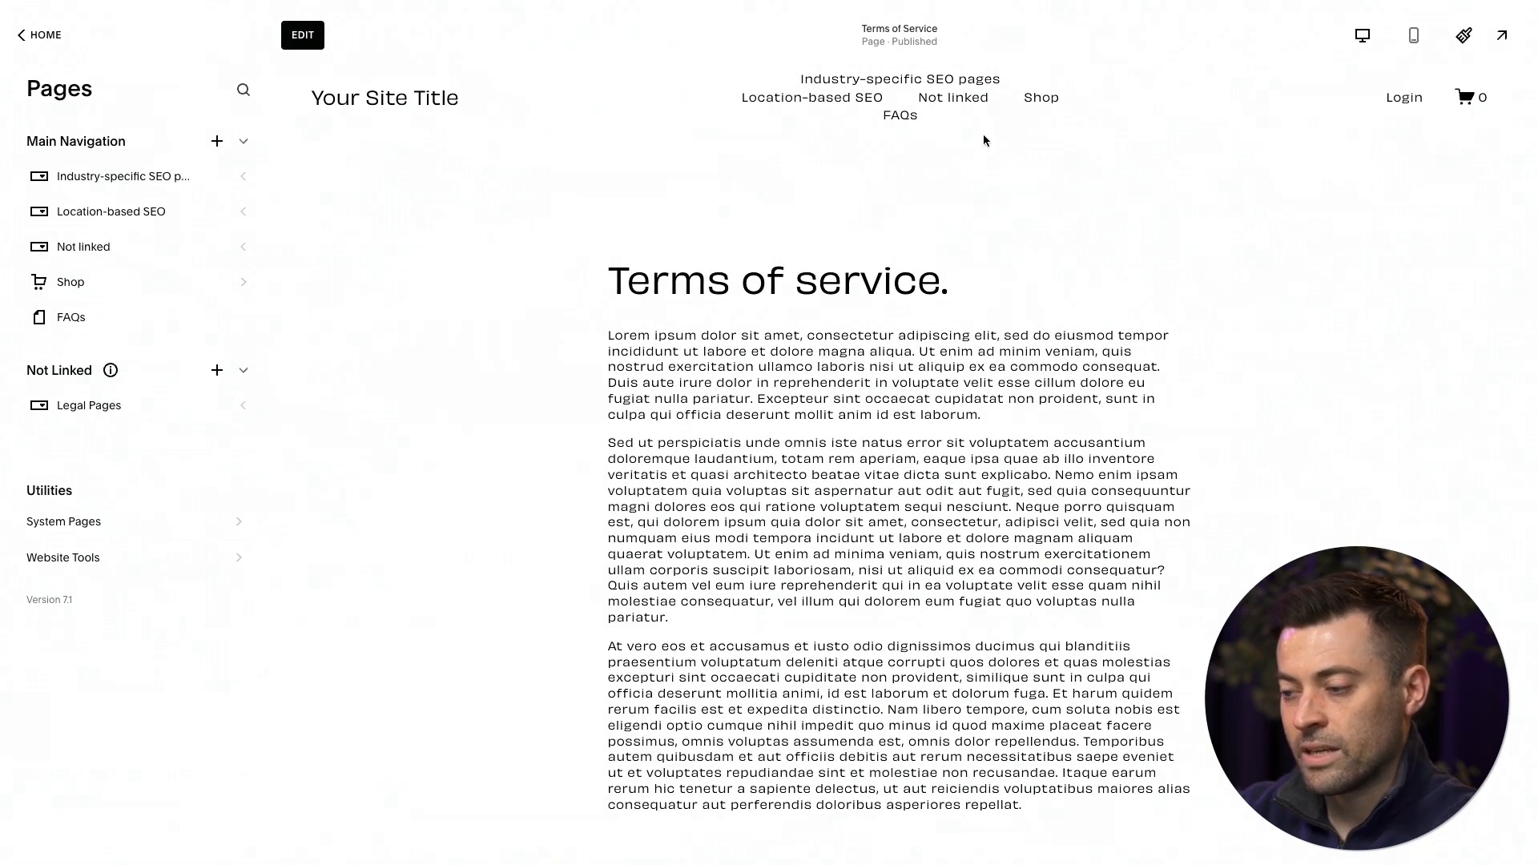